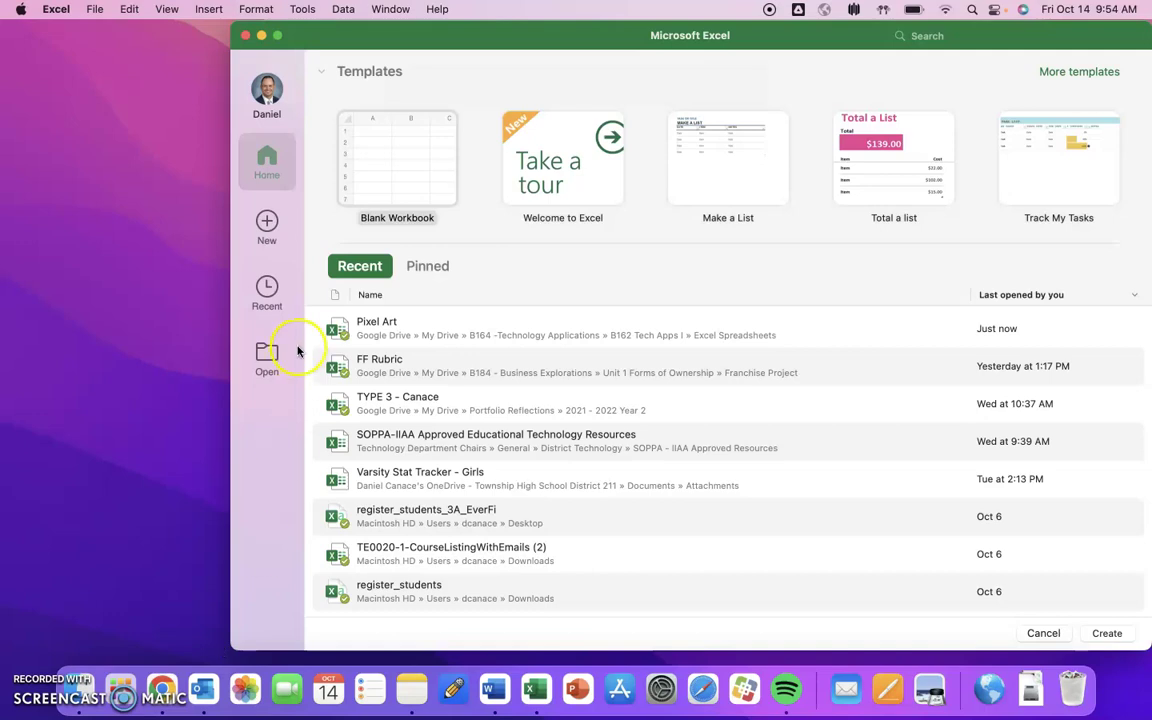
Step: Create a blank workbook and show its window full screen
double_click(404, 182)
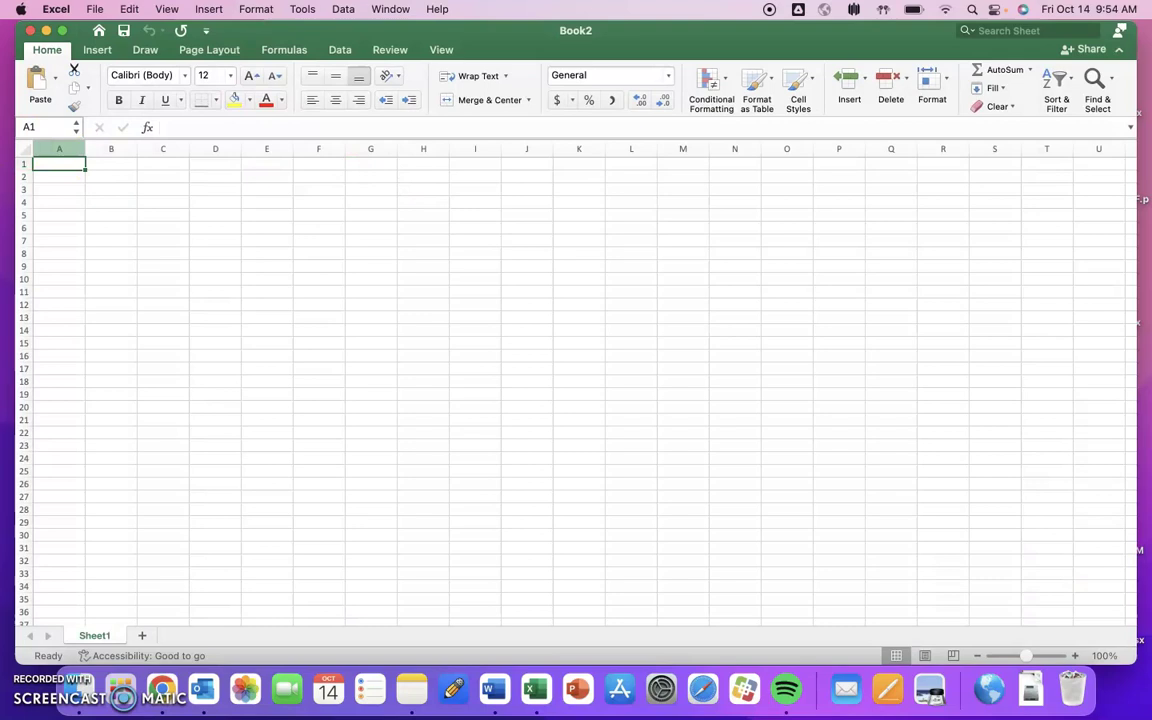
click(40, 50)
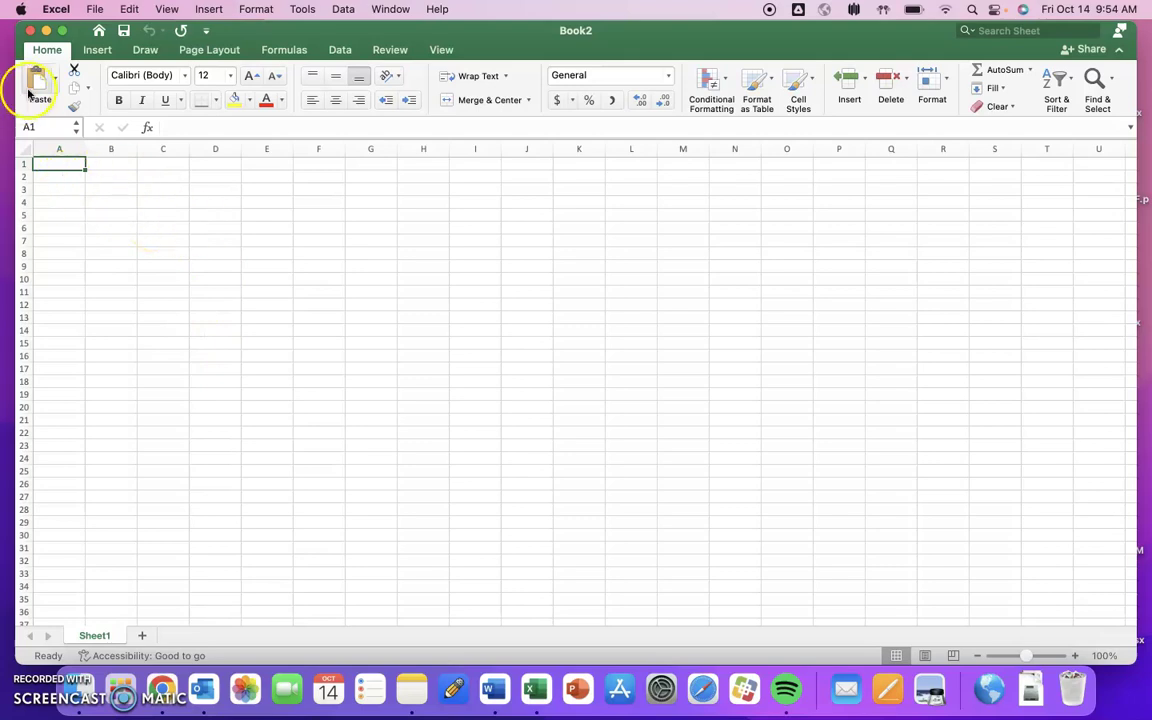
click(62, 30)
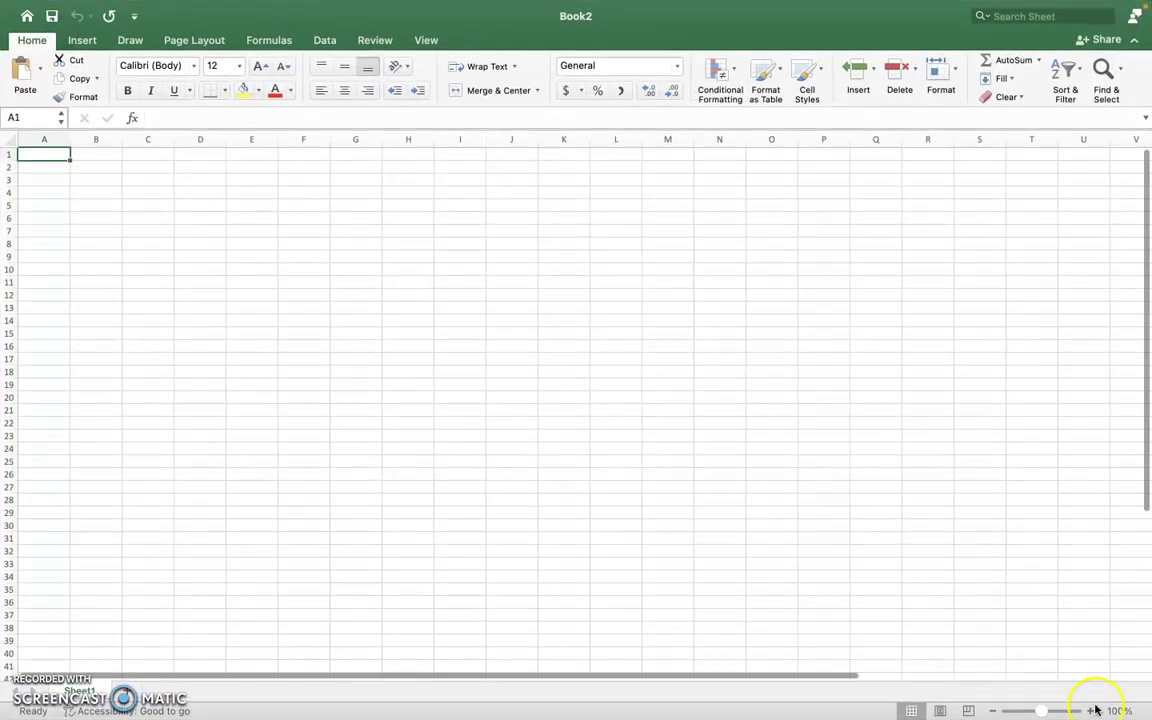
Step: Highlight columns B, C, D and E one at a time to examine the sheet's column layout
click(1086, 710)
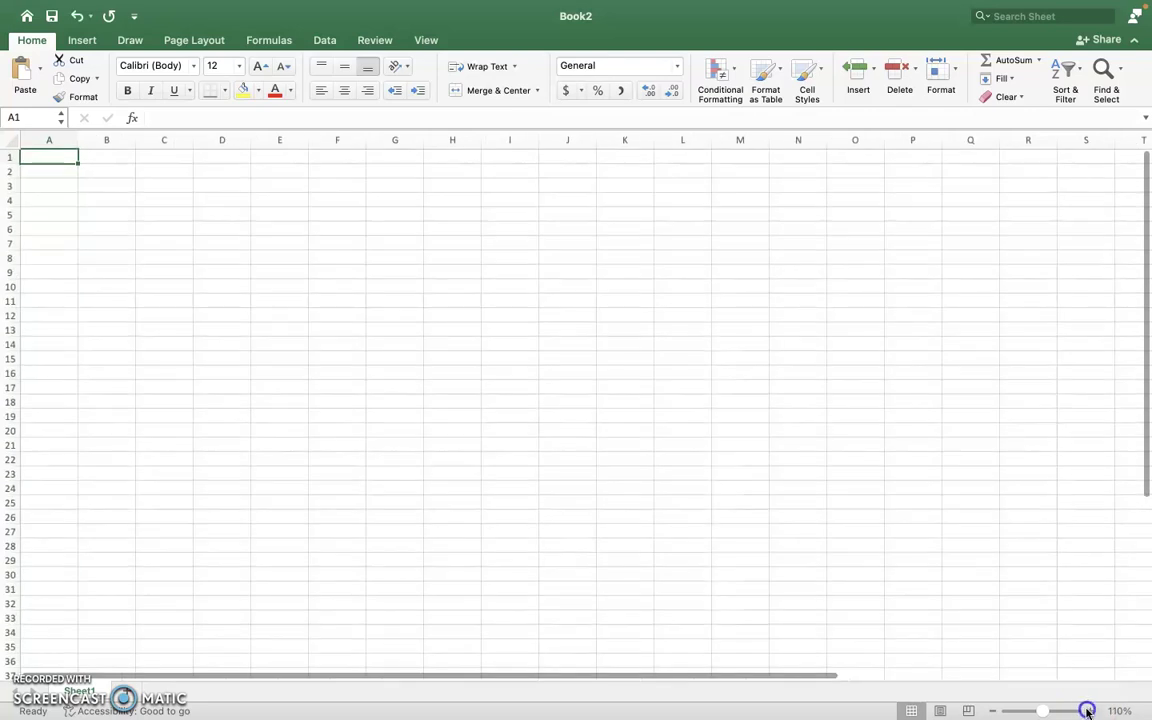
scroll(975, 640, up, 5)
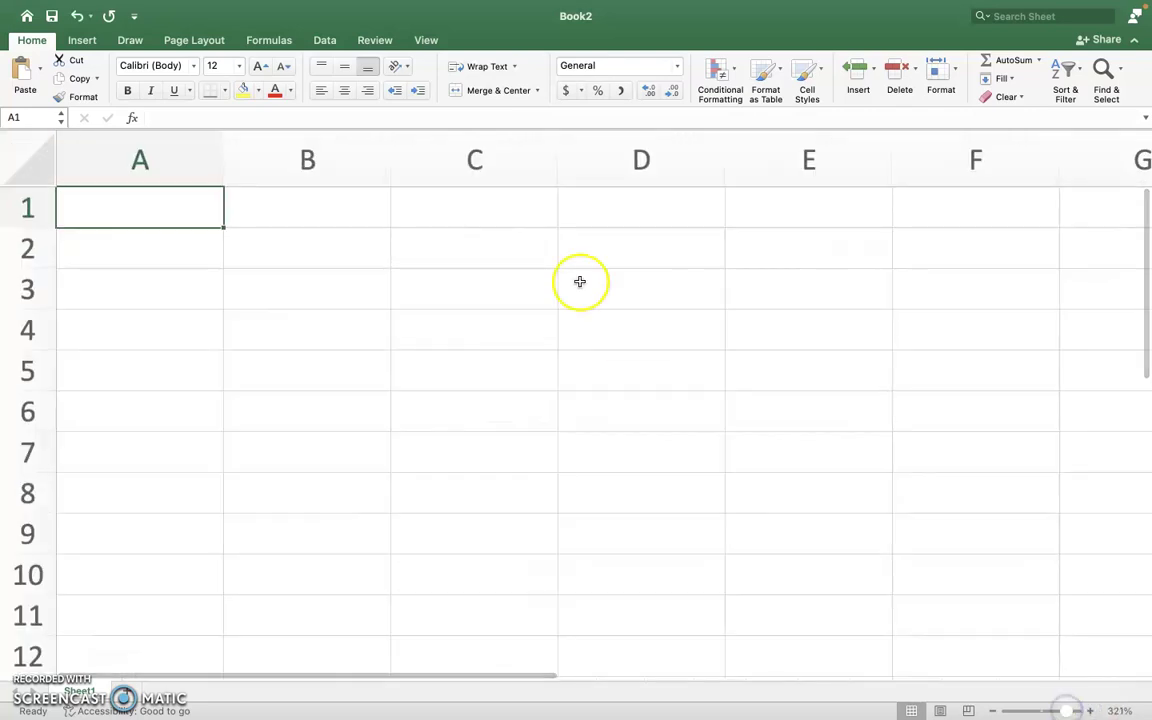
click(303, 155)
click(473, 155)
click(627, 162)
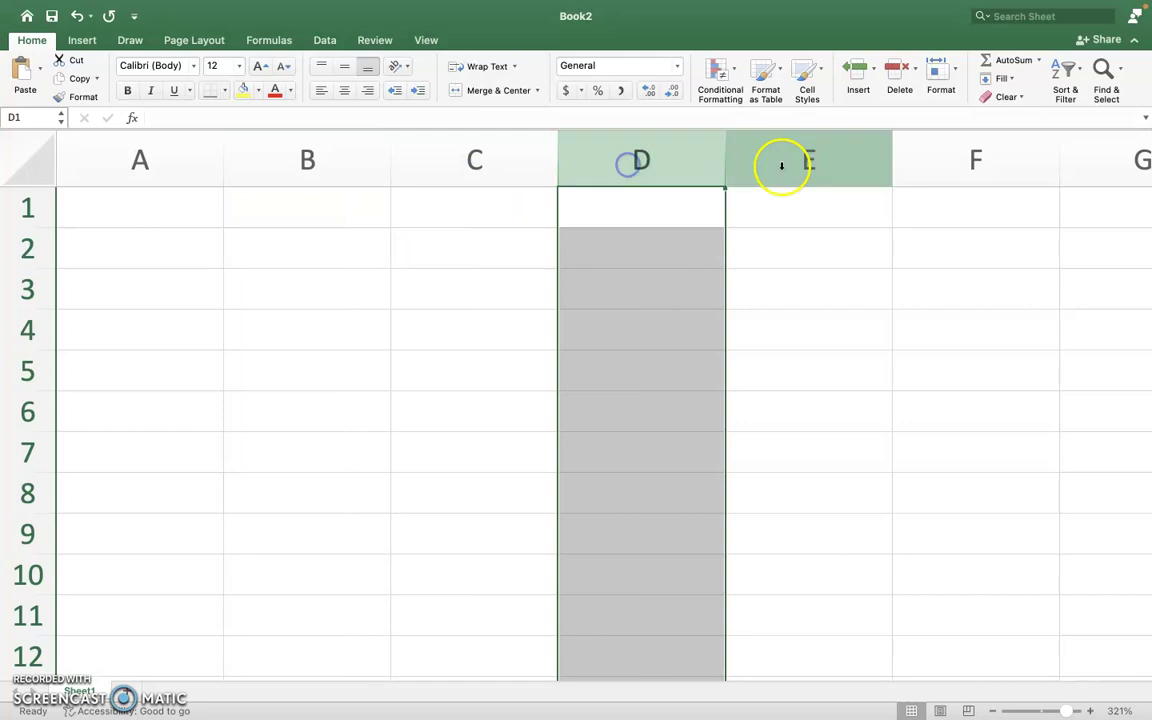
click(771, 170)
click(686, 165)
click(480, 160)
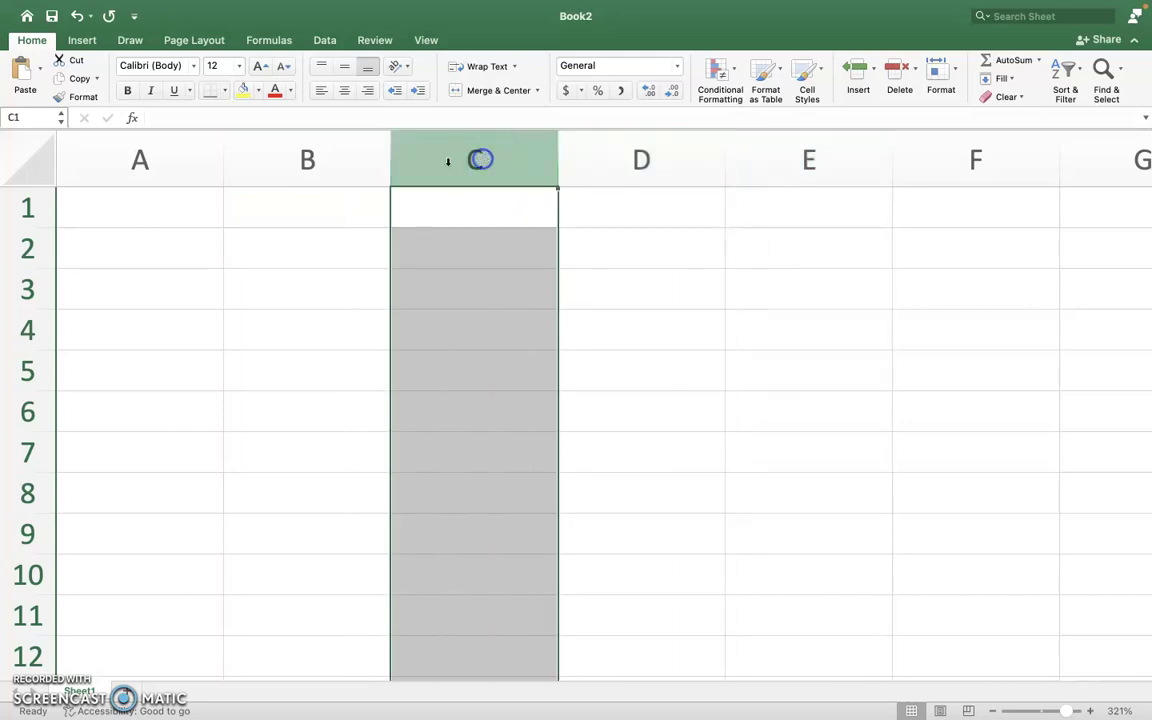
click(350, 153)
Step: Highlight rows 3, 4 and 5 one at a time, and select the cell range B3:C5
click(26, 290)
click(25, 327)
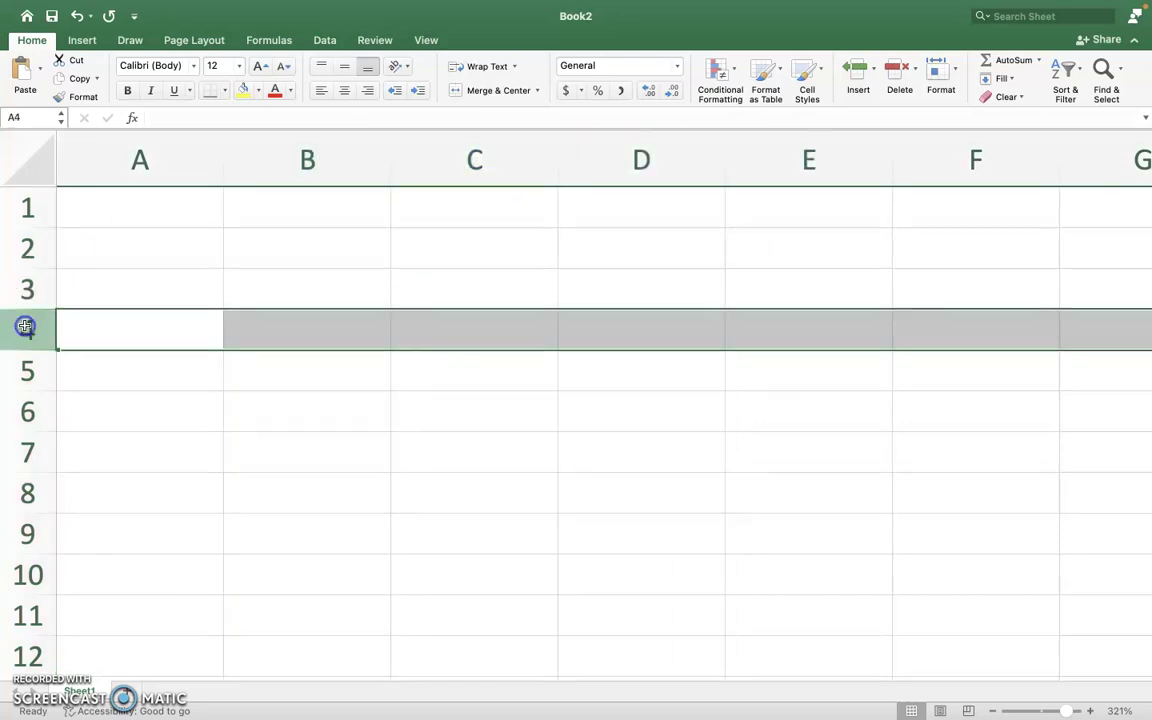
click(28, 368)
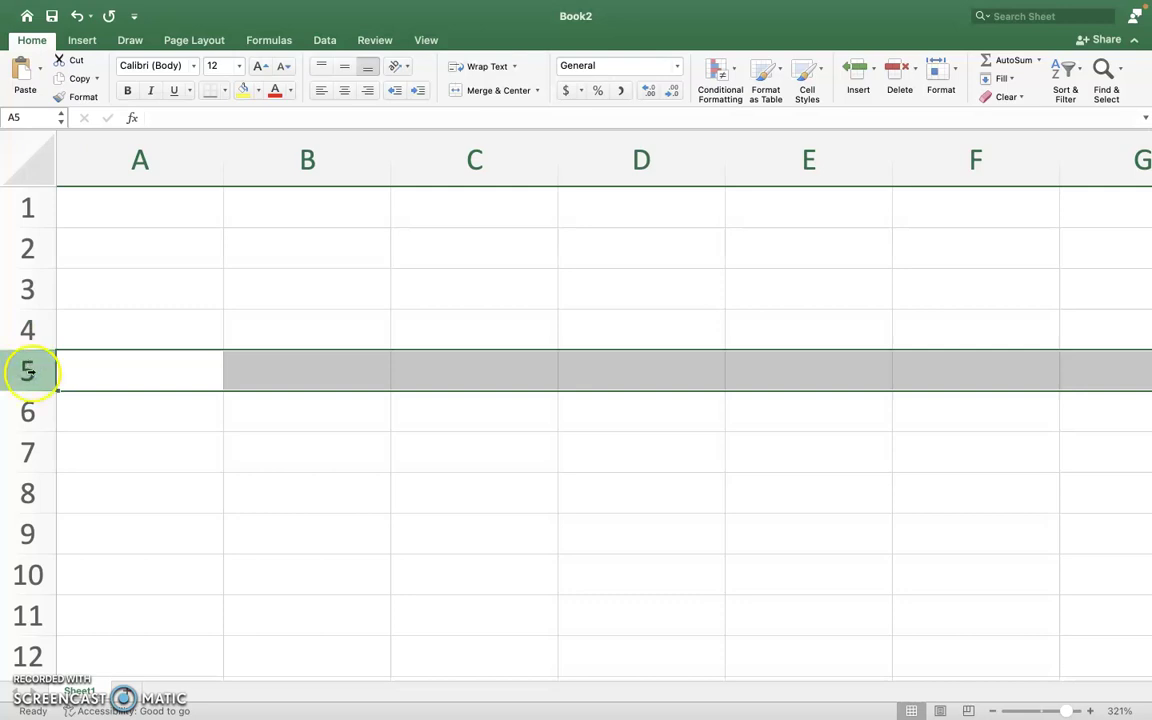
click(299, 285)
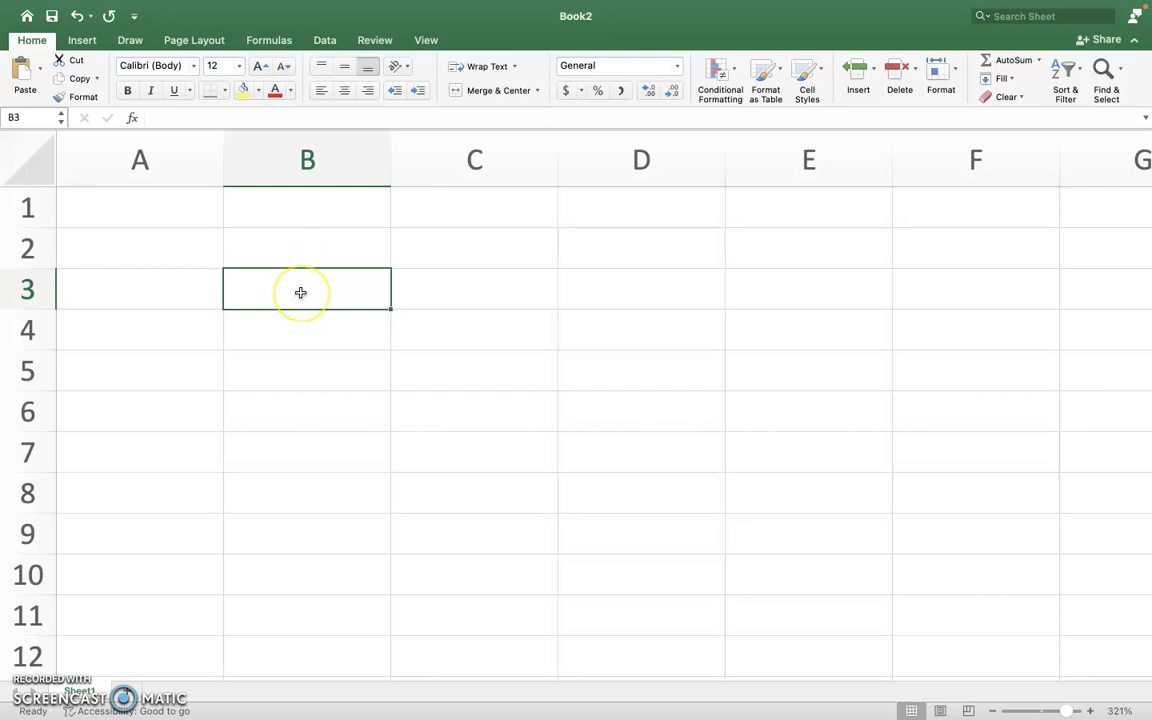
drag(300, 292, 439, 387)
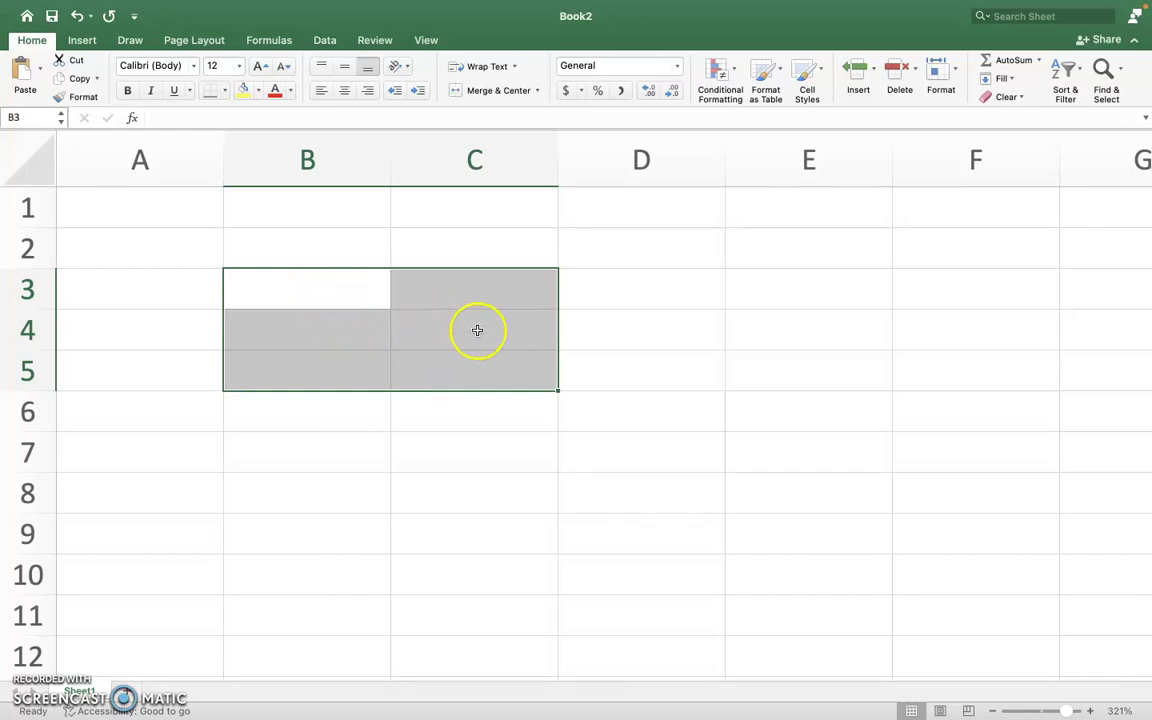
Step: Enter 8 in cell B3 and move that cell's content down to B4
click(360, 287)
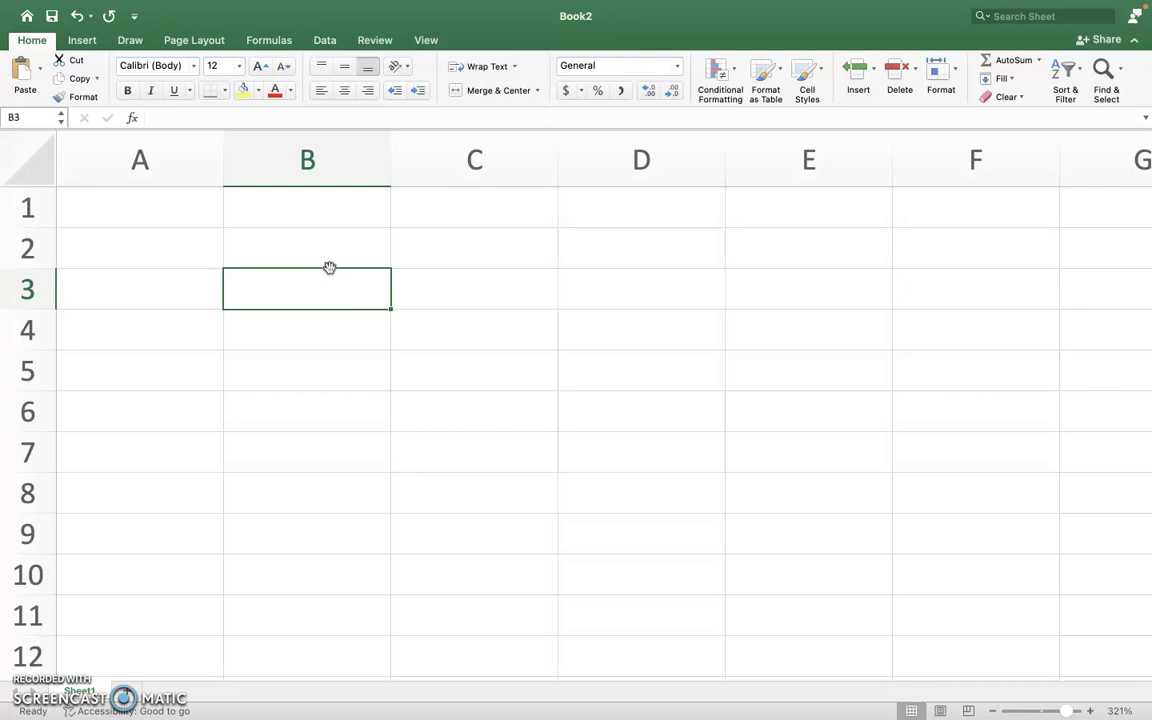
text(8)
key(Return)
click(334, 276)
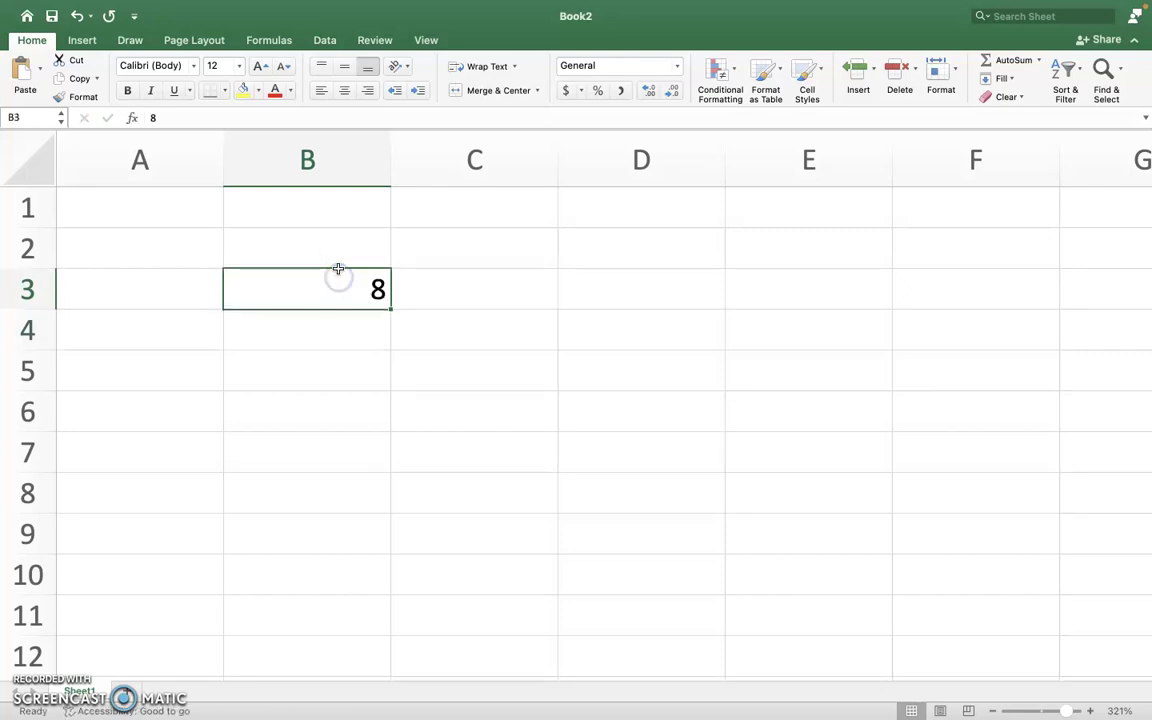
drag(338, 271, 380, 316)
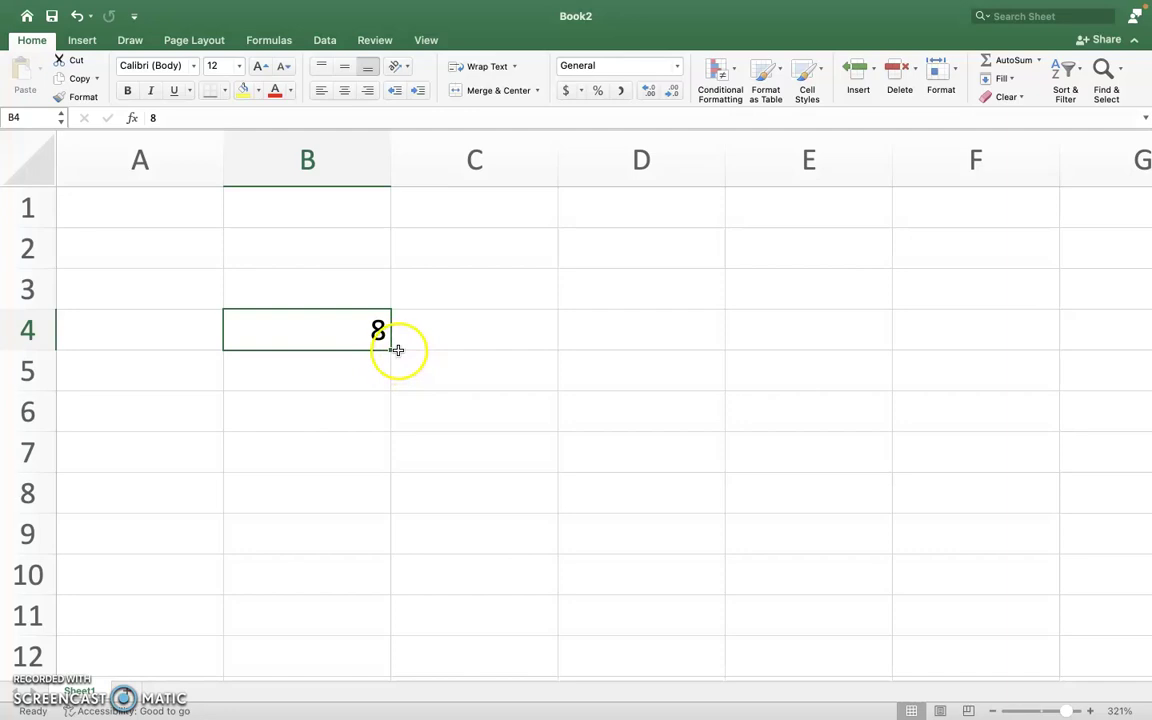
Step: Fill the value 8 from B4 down to B7 and clear the contents of B4:B7
drag(391, 349, 391, 463)
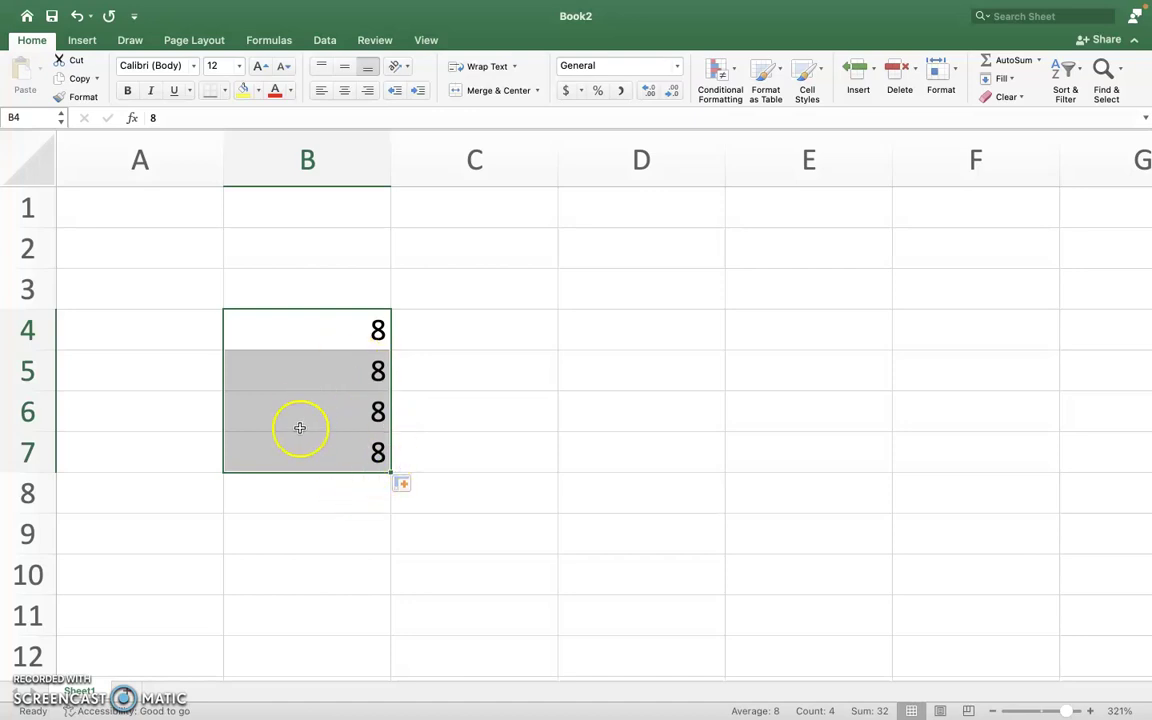
drag(363, 327, 376, 459)
key(Delete)
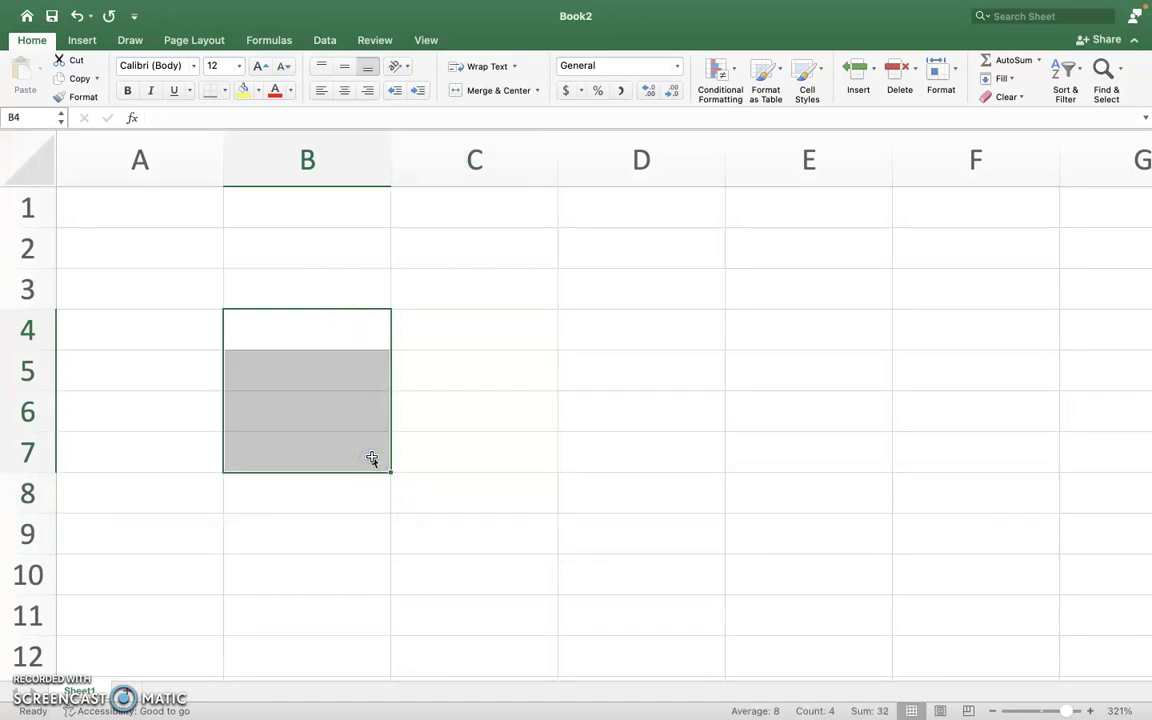
click(354, 336)
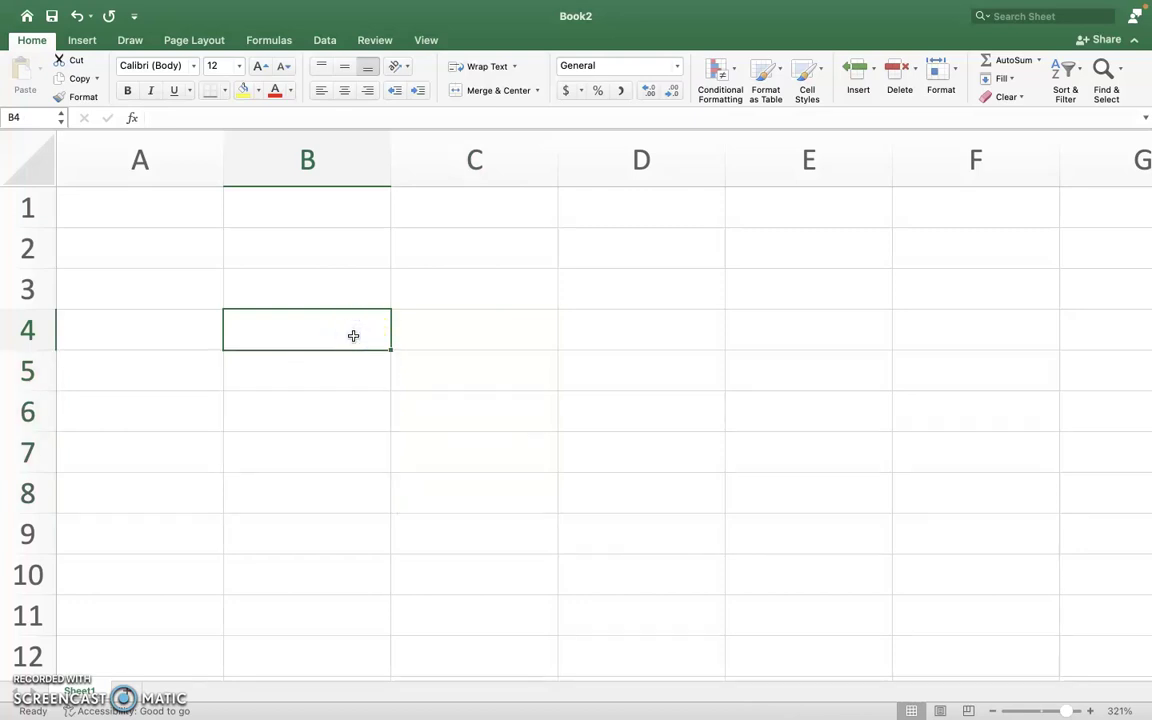
Step: Open the recently used Pixel Art workbook
click(95, 9)
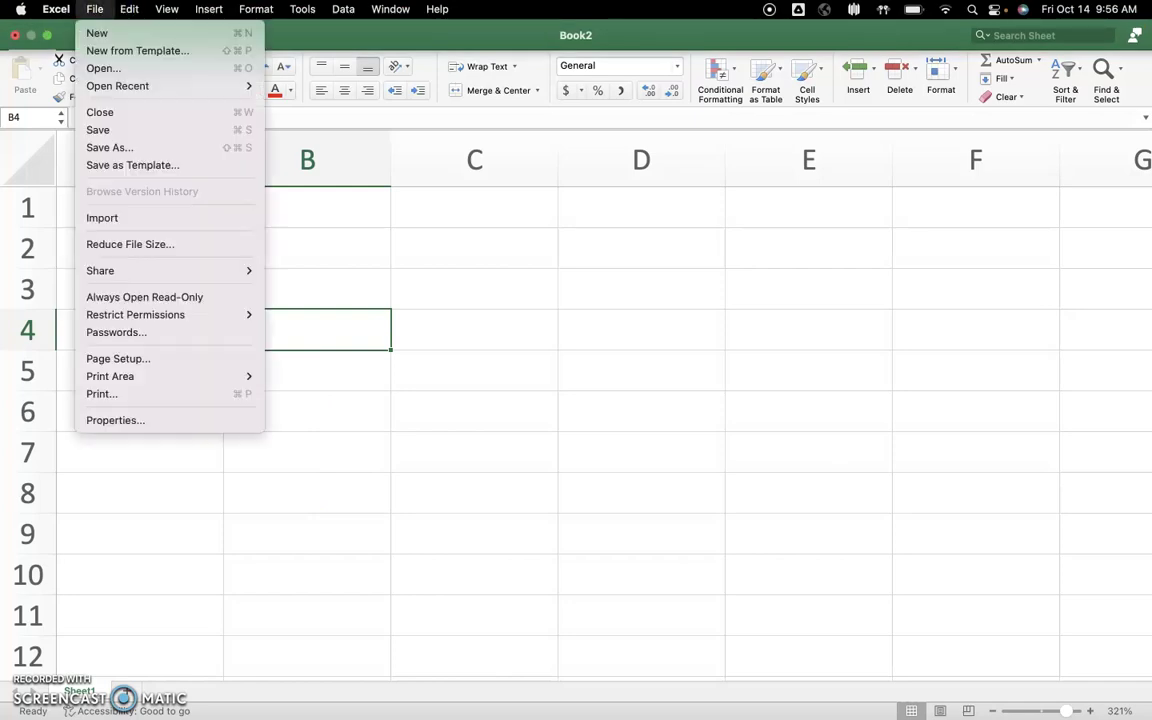
mouse_move(134, 85)
click(313, 91)
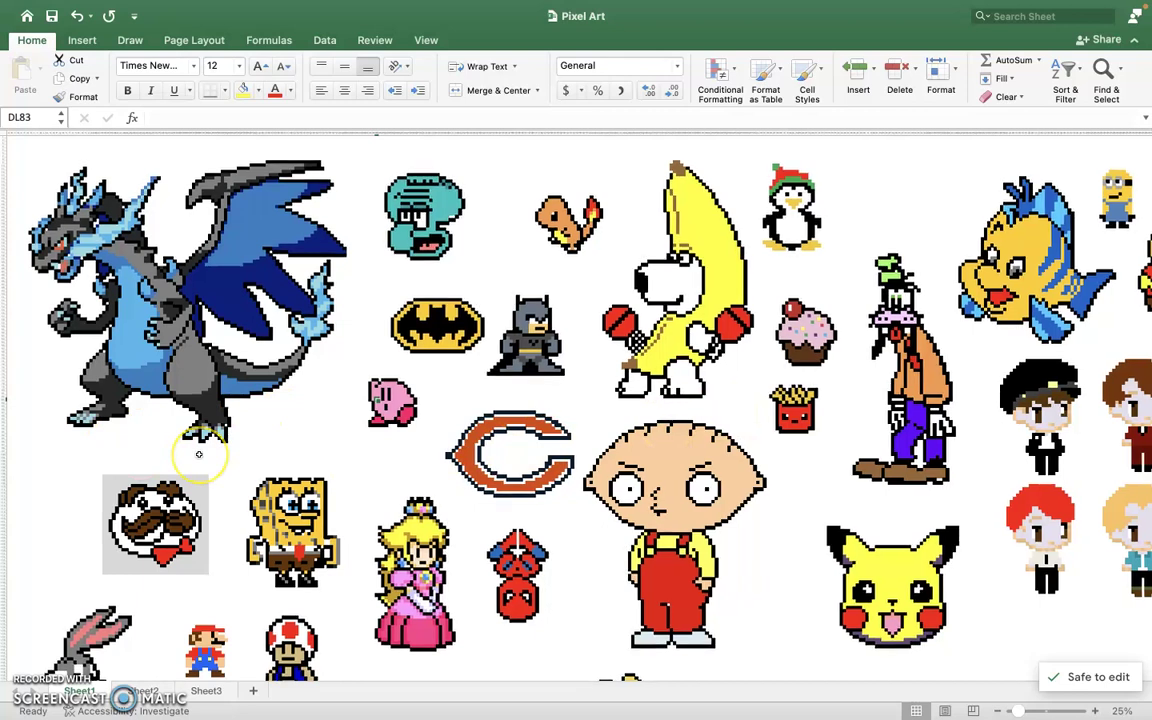
Step: Examine the individual coloured cells that form the blue dragon's foot around BI95 to BM93
scroll(199, 454, up, 10)
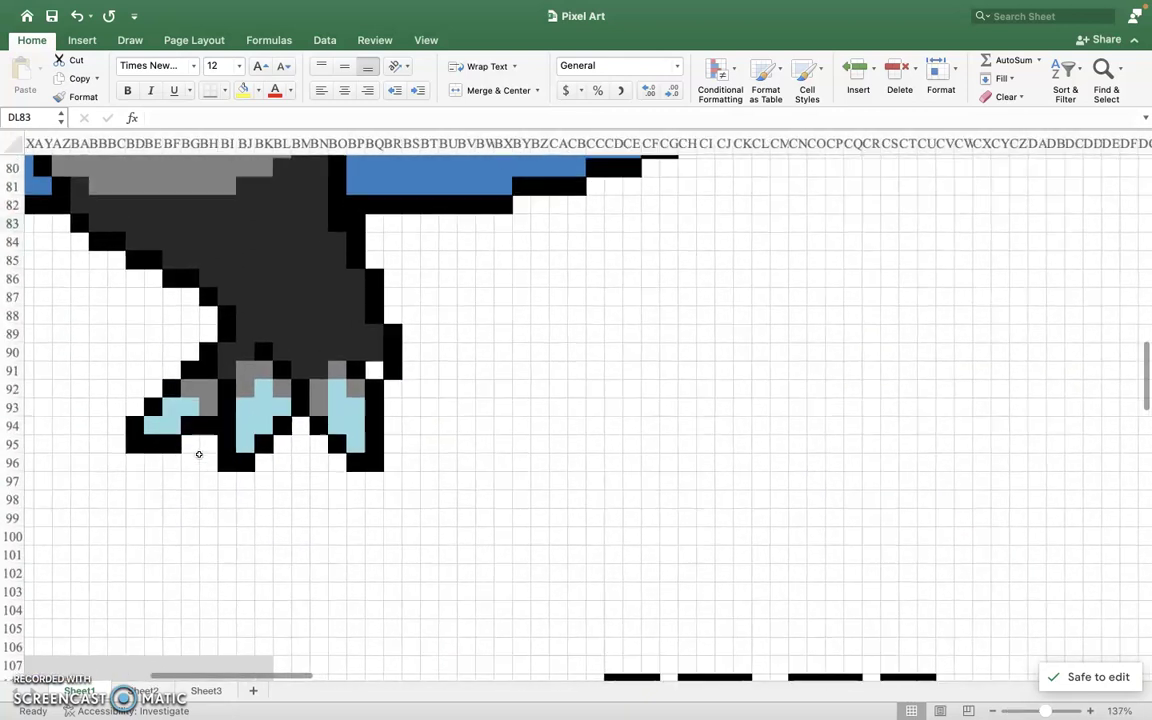
scroll(199, 454, up, 10)
click(316, 468)
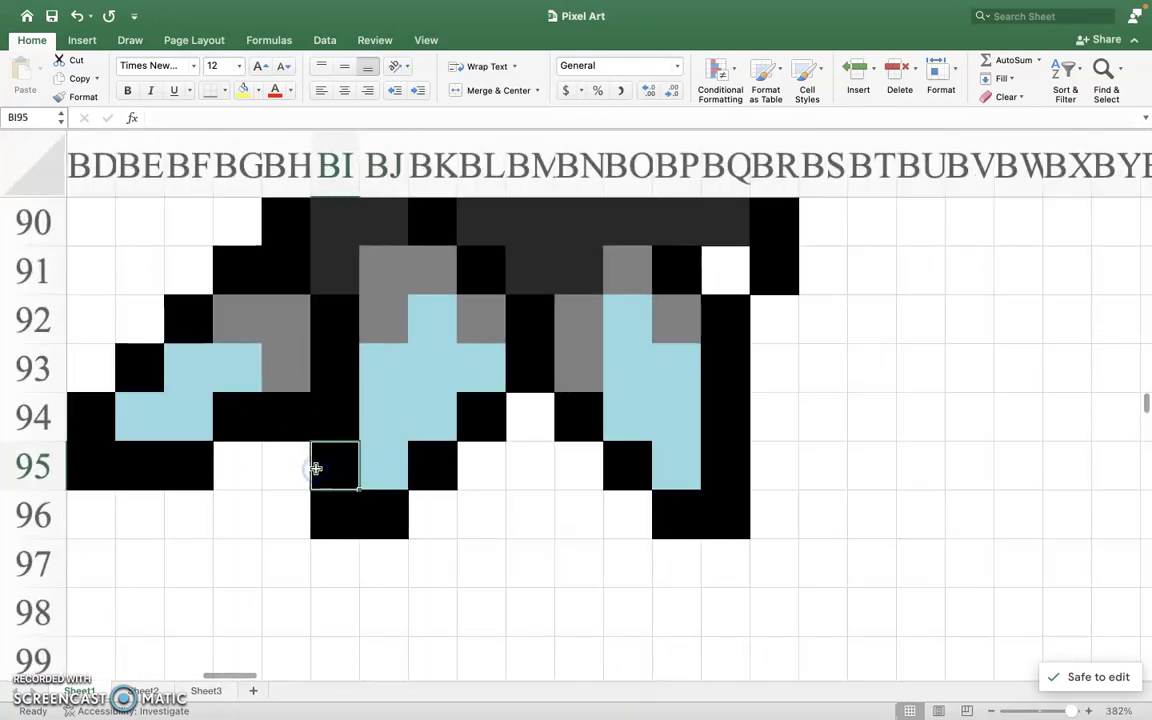
key(Up)
key(Right)
key(Right)
key(Down)
key(Down)
key(Up)
key(Up)
key(Up)
key(Right)
key(Right)
Step: Examine the other pixel art characters and logos across the first sheet of the Pixel Art workbook
scroll(316, 468, down, 15)
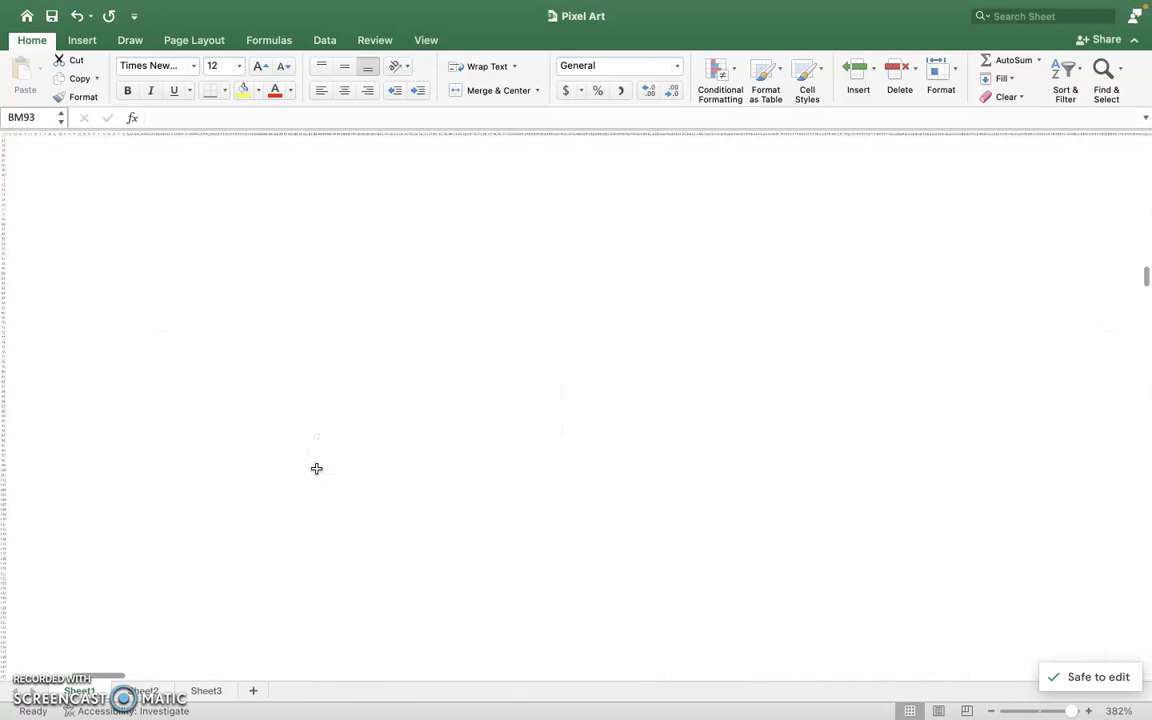
scroll(316, 468, down, 10)
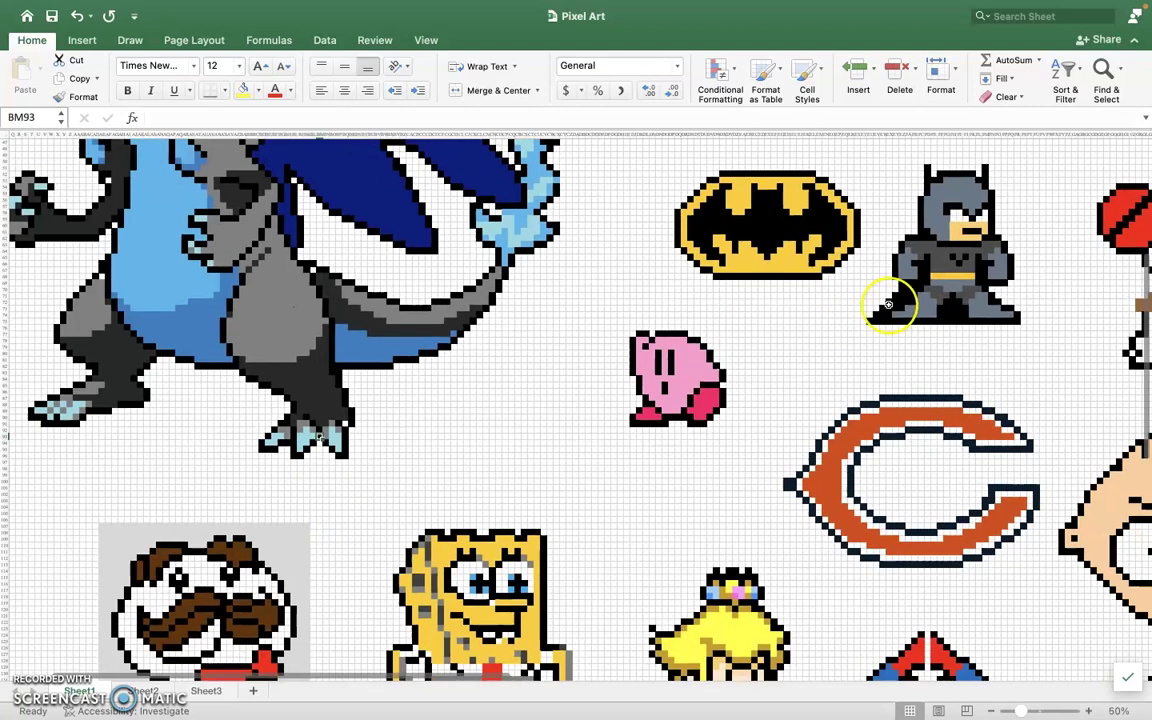
scroll(711, 345, right, 15)
scroll(711, 345, up, 3)
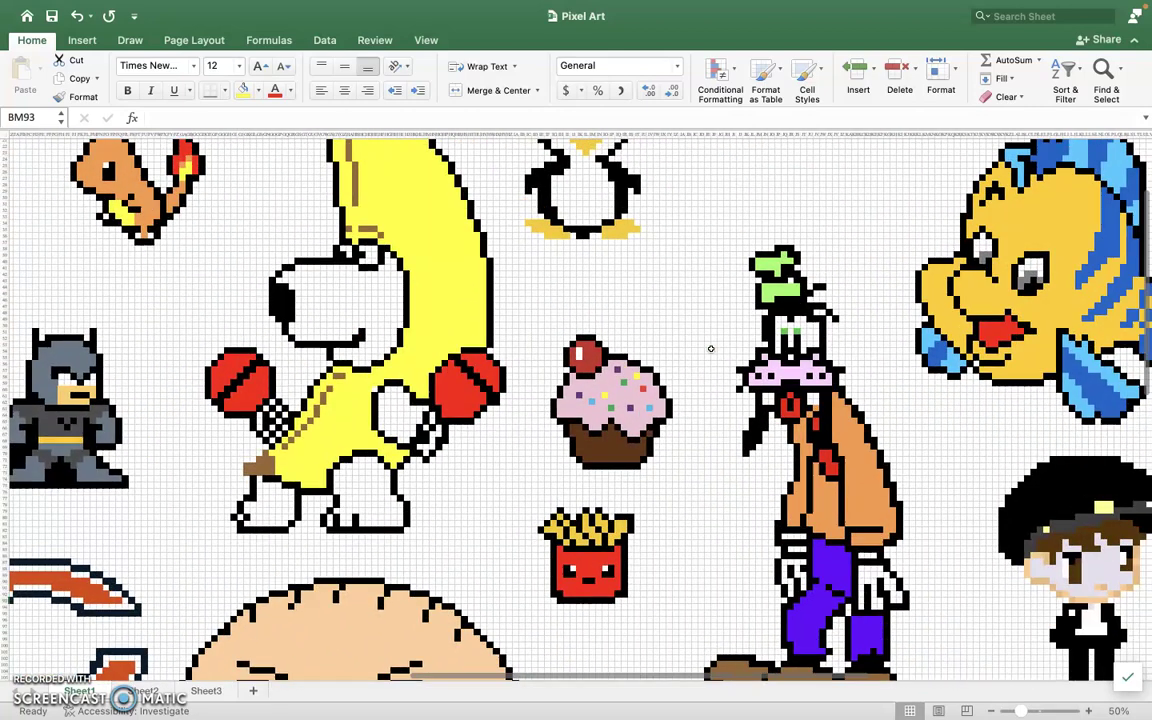
scroll(711, 348, down, 5)
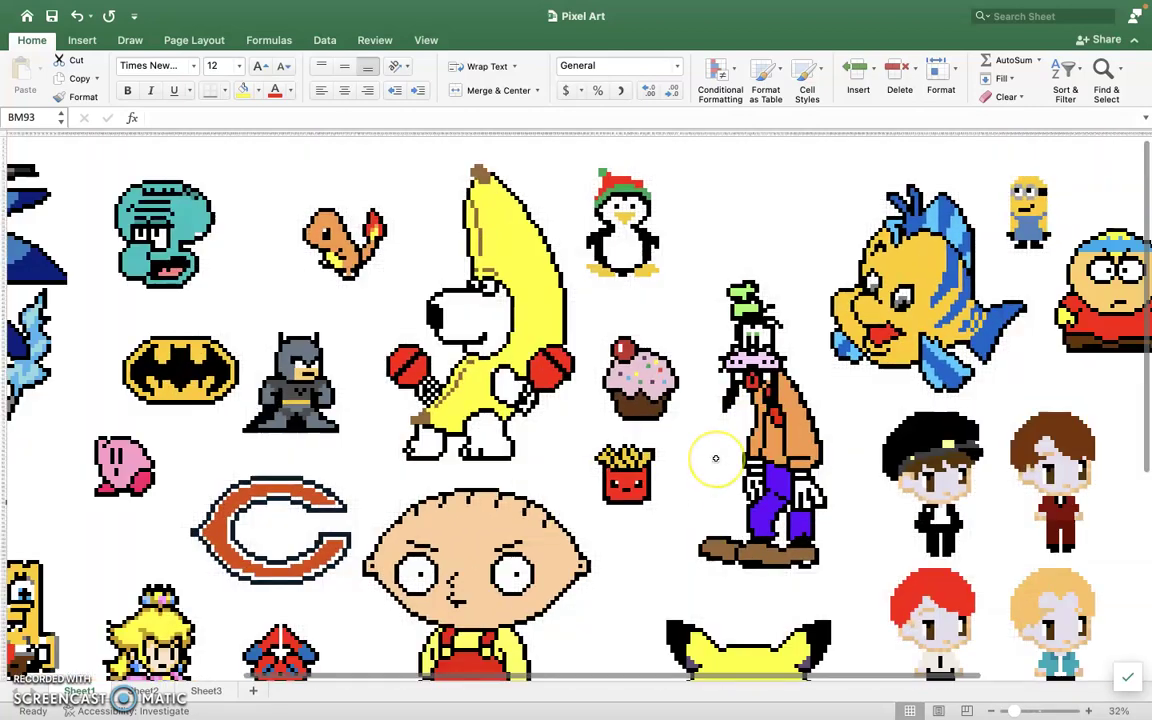
scroll(715, 458, down, 3)
scroll(715, 458, left, 1)
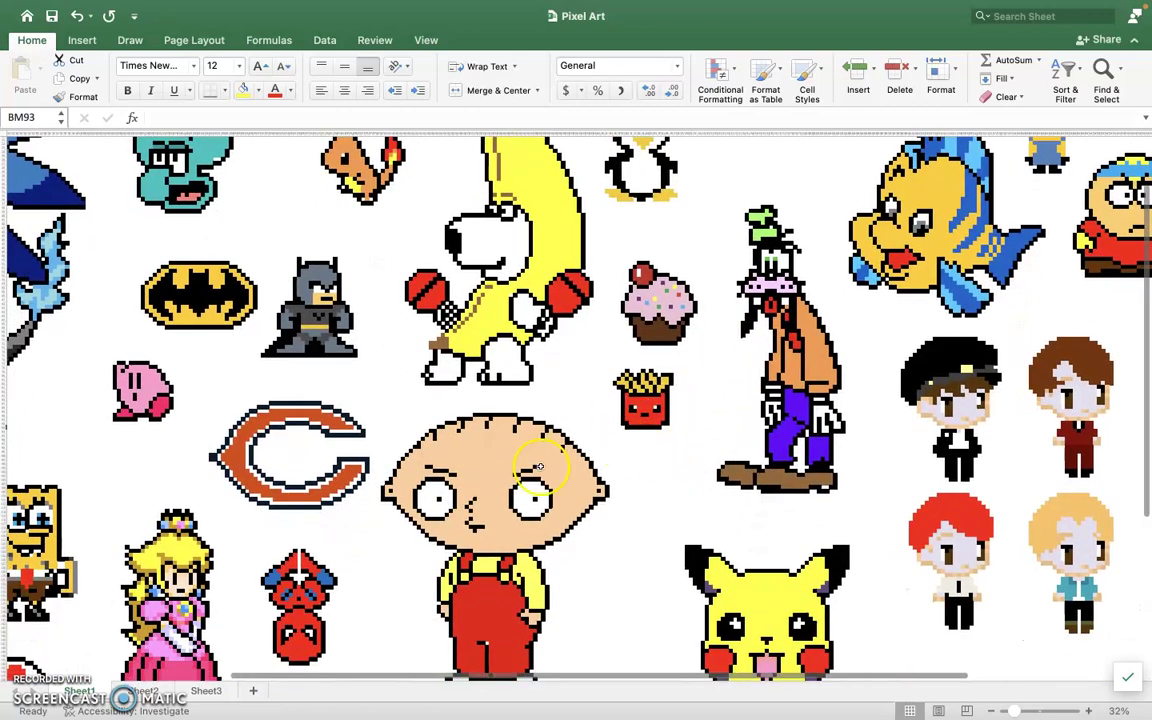
scroll(538, 467, left, 4)
scroll(538, 467, down, 3)
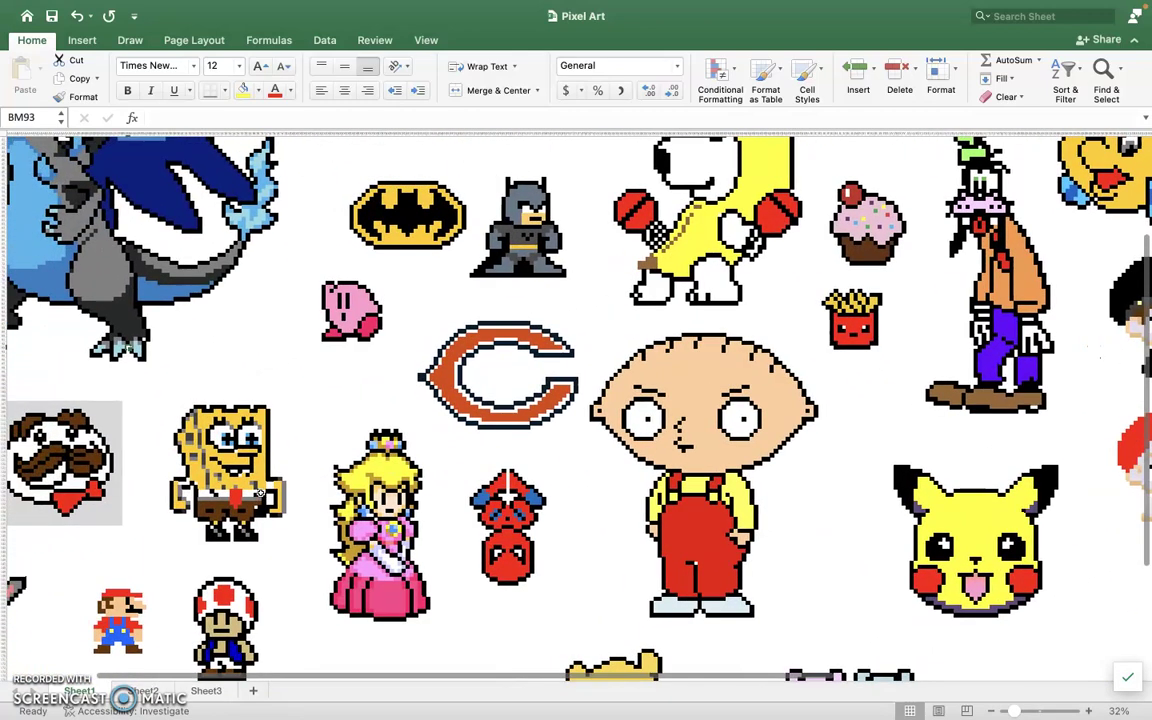
scroll(597, 375, left, 3)
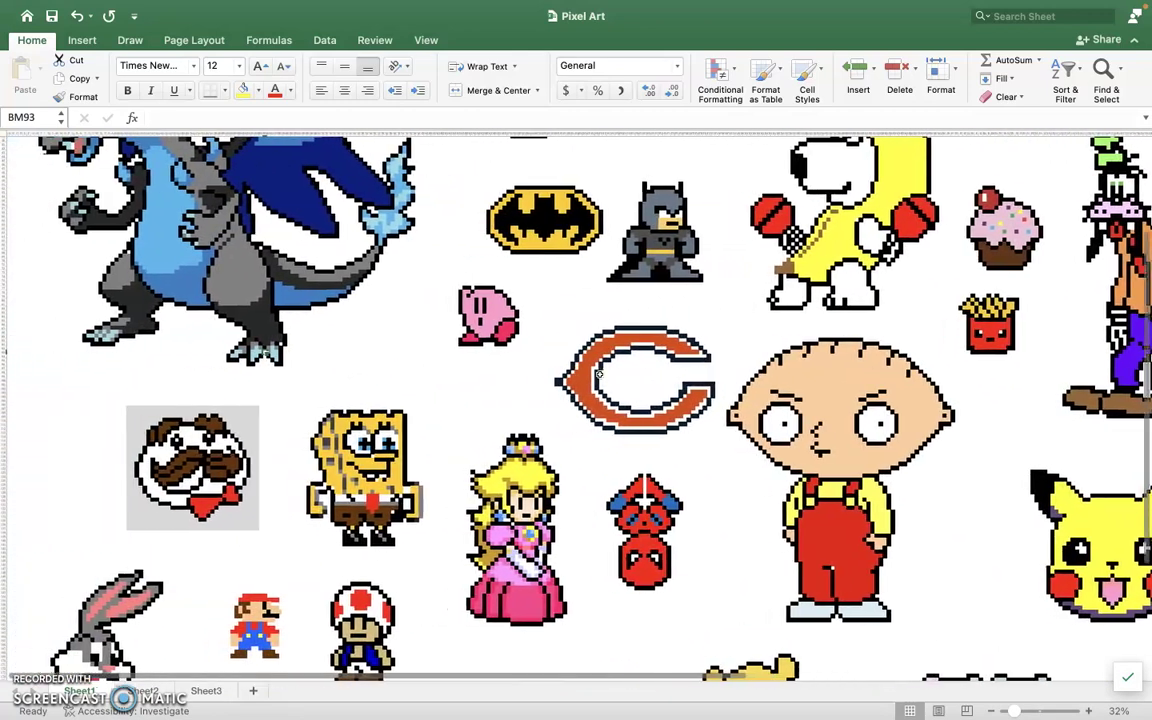
Step: Switch back to the blank workbook Book2
key(ctrl+Right)
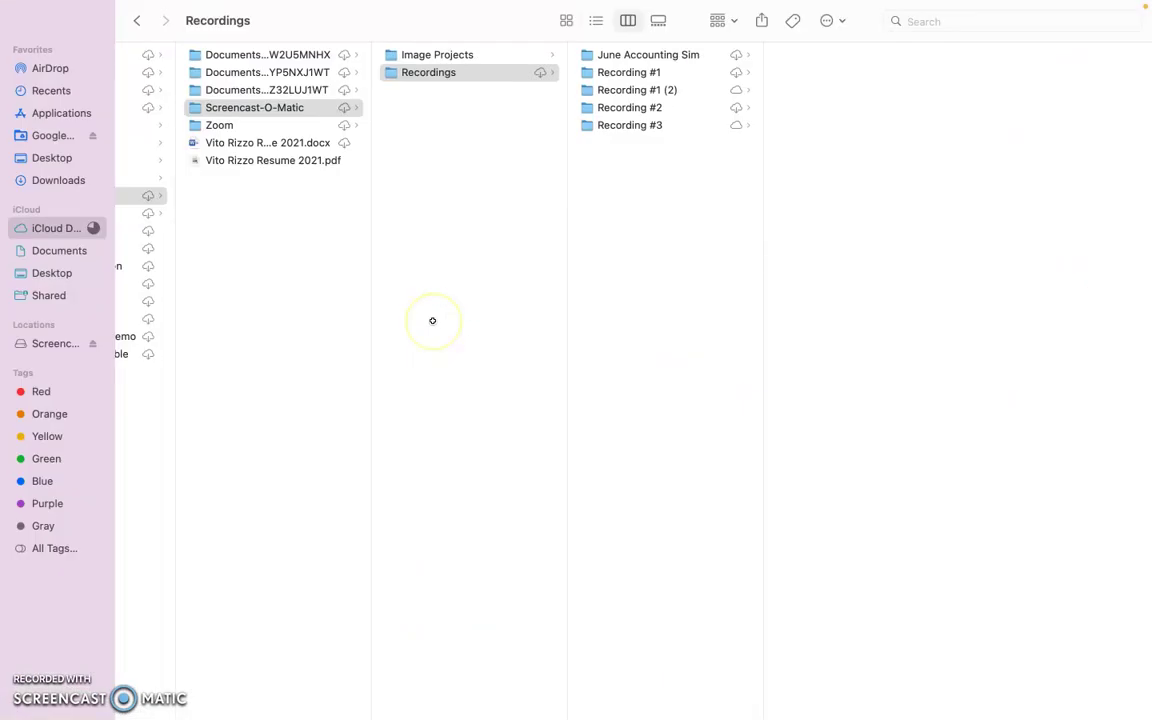
key(ctrl+Left)
key(ctrl+Up)
key(ctrl+Left)
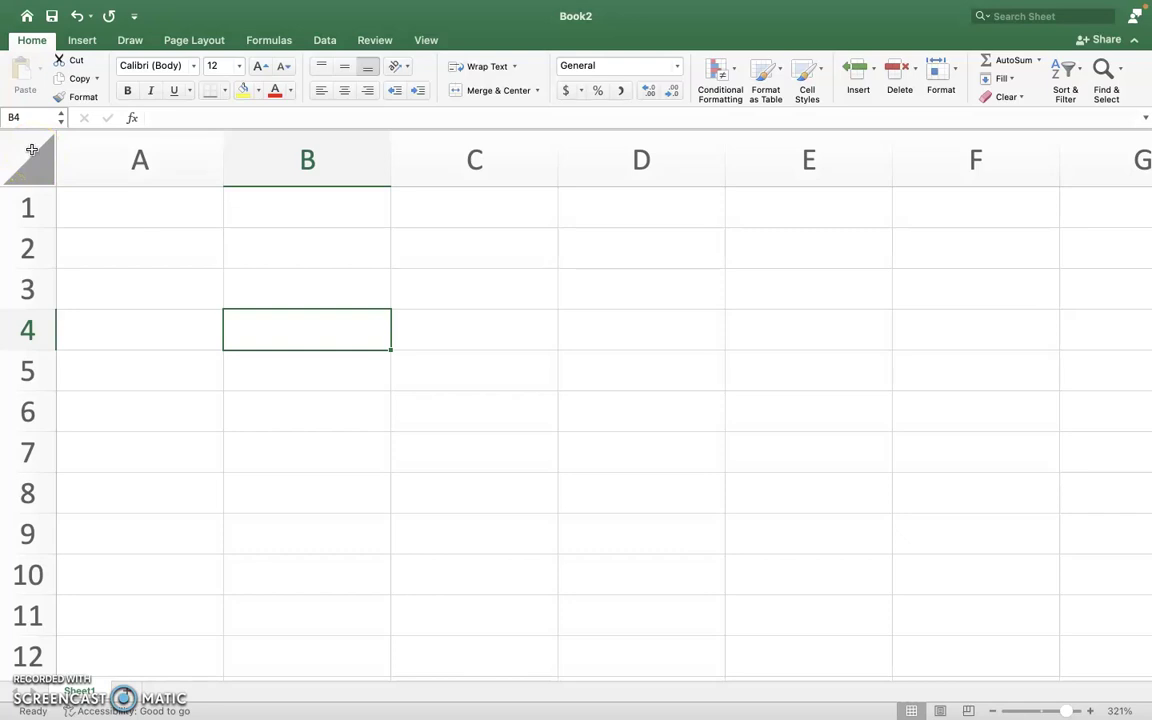
Step: Set the width of all columns in the sheet to 2 and deselect the sheet
click(32, 149)
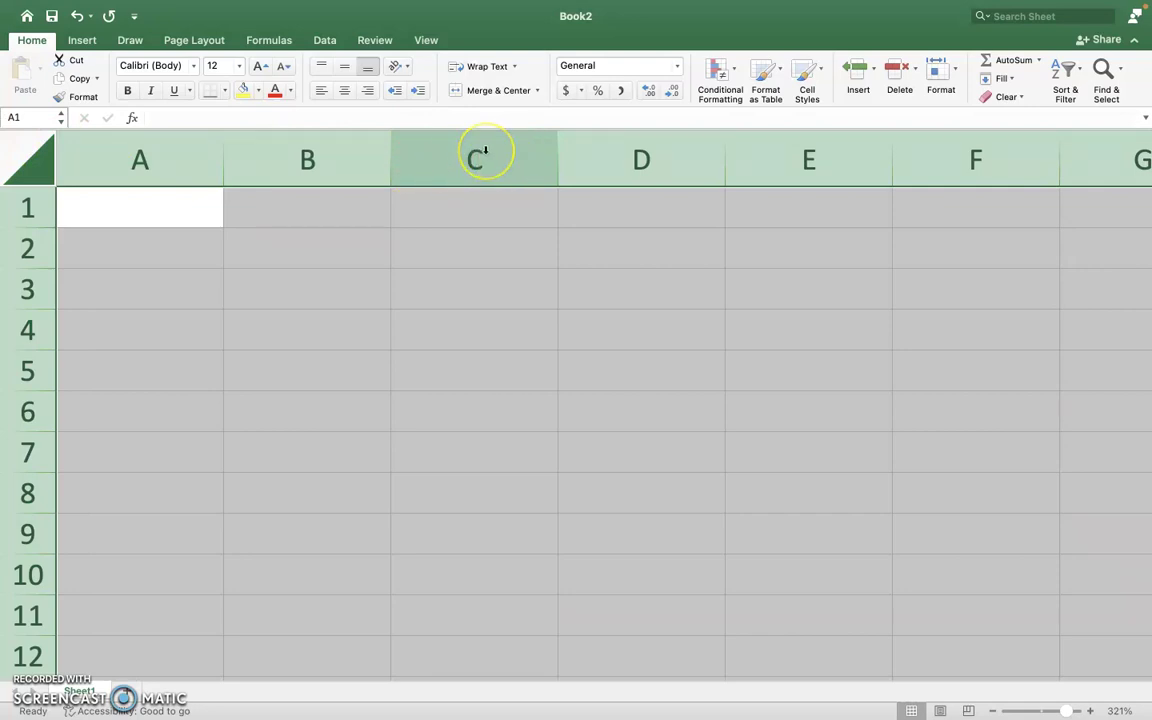
right_click(485, 150)
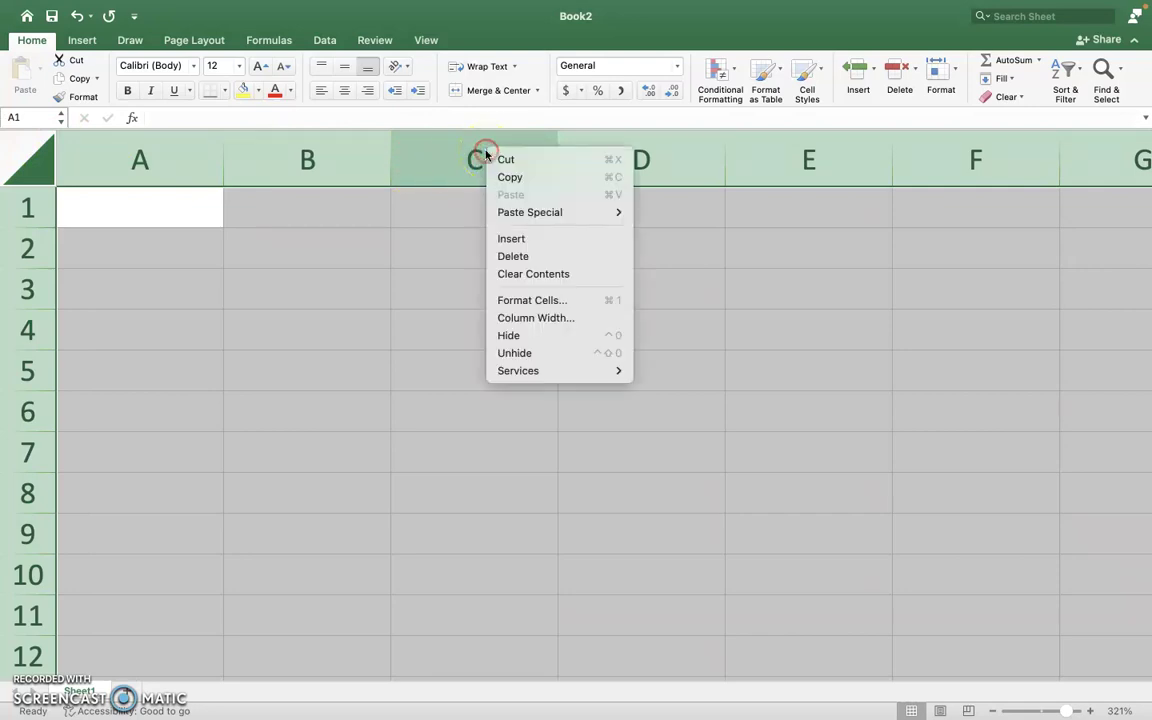
click(557, 318)
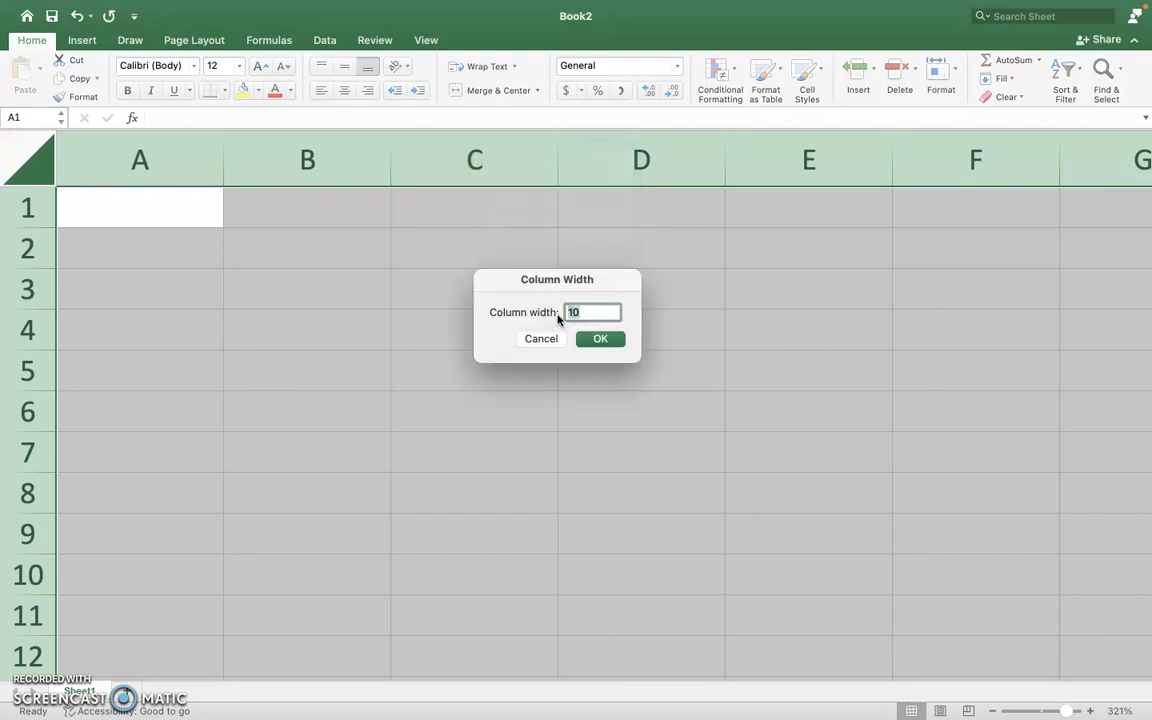
click(620, 346)
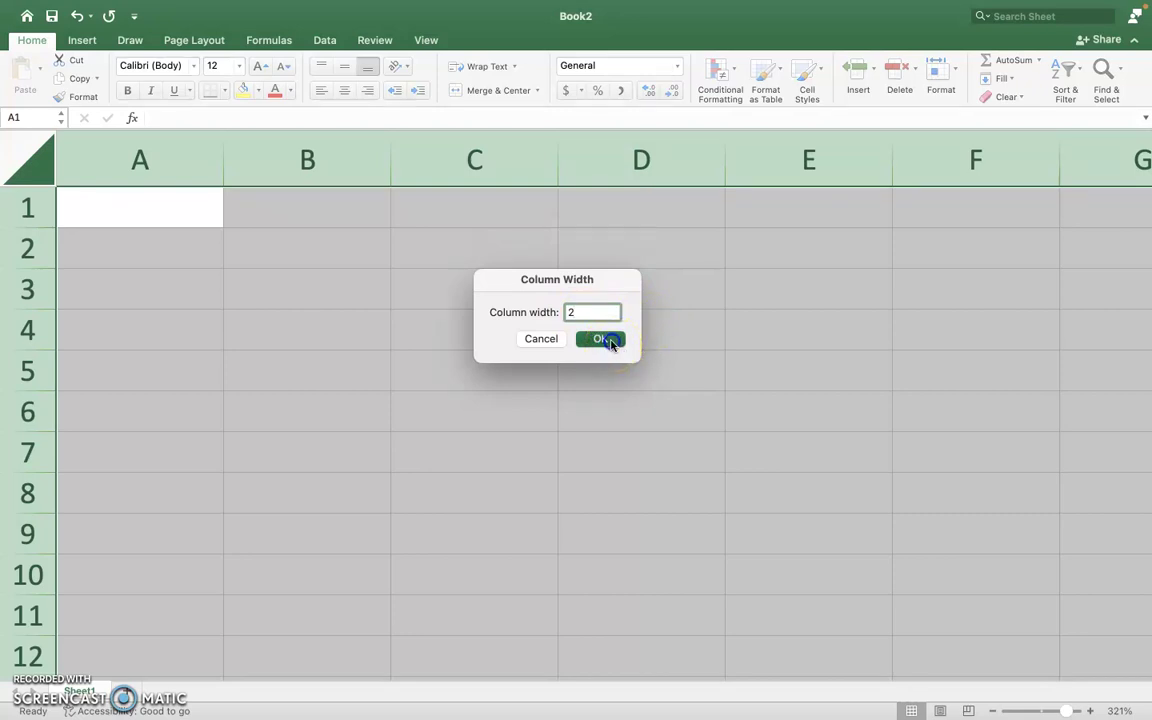
click(610, 343)
click(517, 339)
click(525, 369)
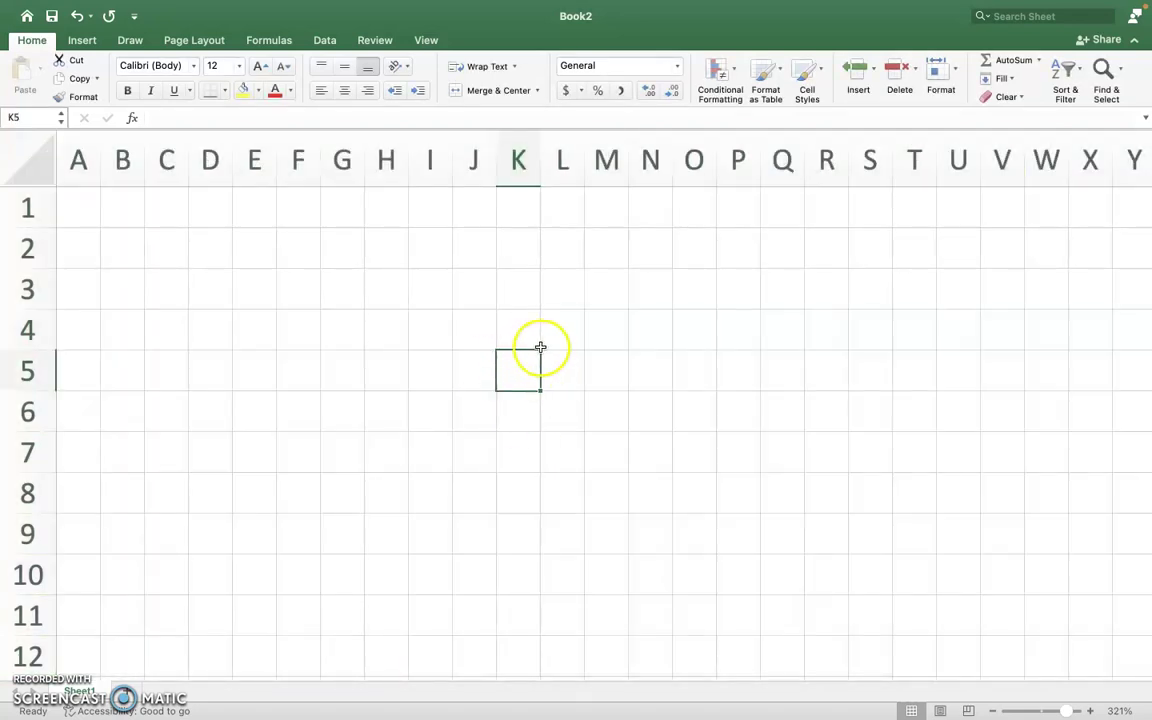
Step: Switch from the blank workbook to the Google Chrome window with the pixel art image search
scroll(567, 366, down, 5)
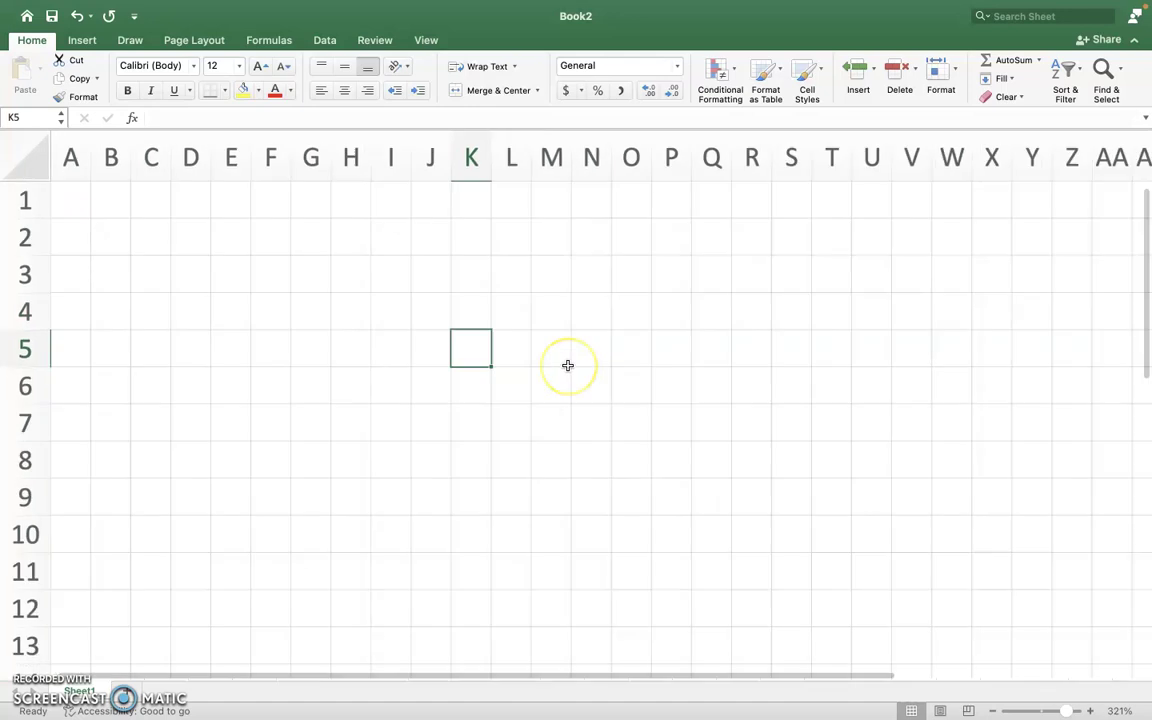
scroll(519, 388, down, 5)
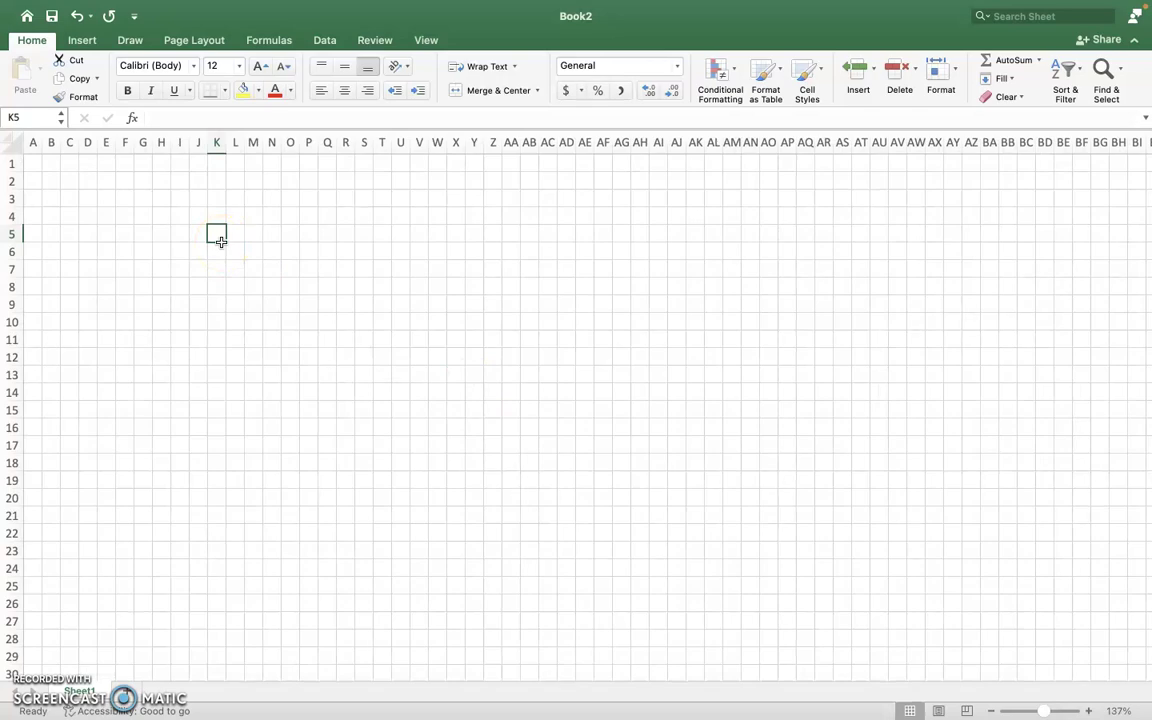
key(ctrl+Right)
key(ctrl+Left)
key(ctrl+Up)
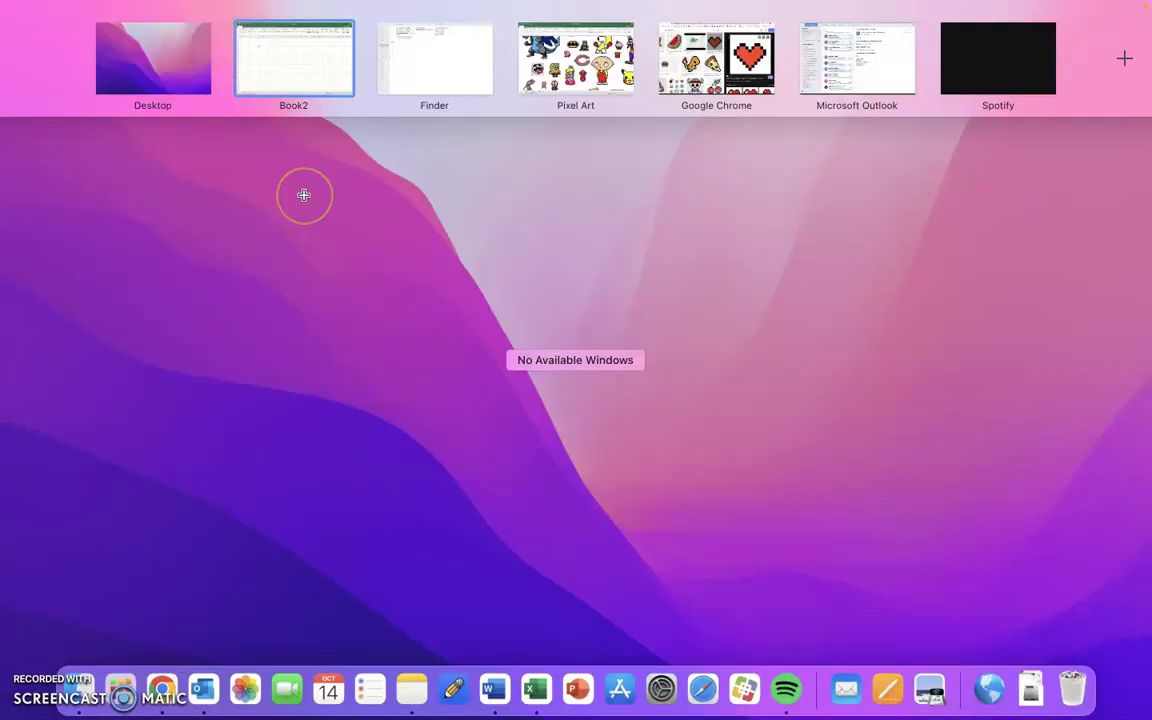
key(ctrl+Right)
key(ctrl+Right)
key(ctrl+Right)
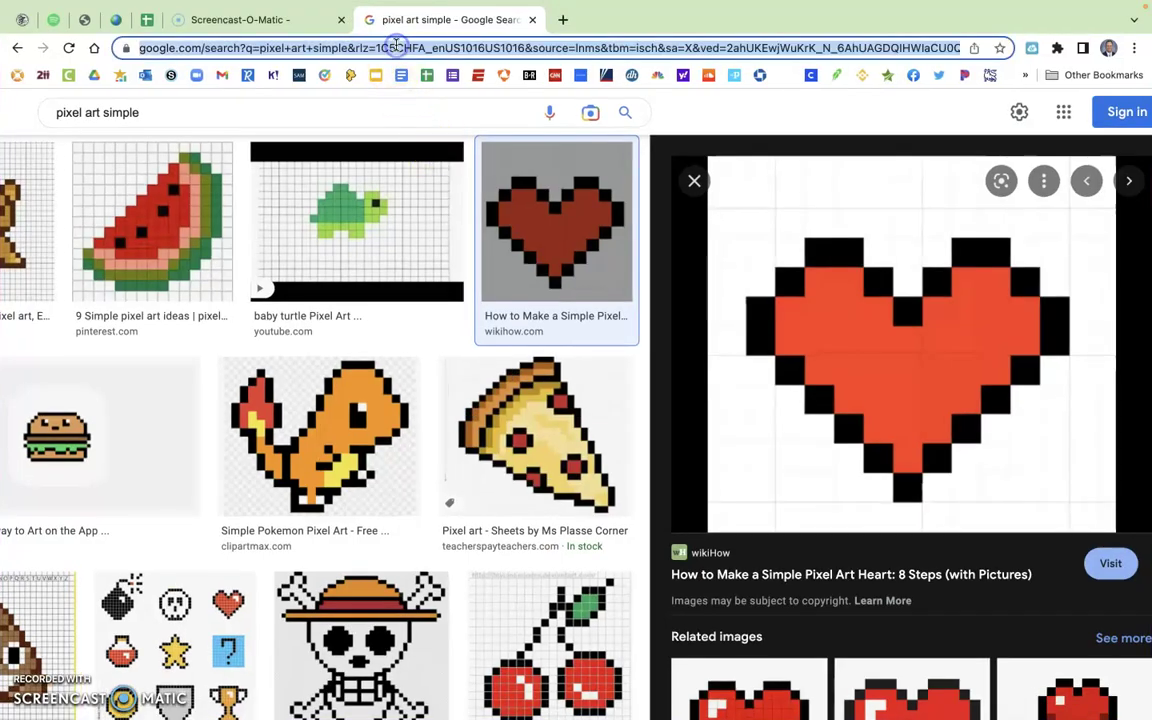
Step: Search Google for "pixel art simple" and show the image results
text(pixel art sim)
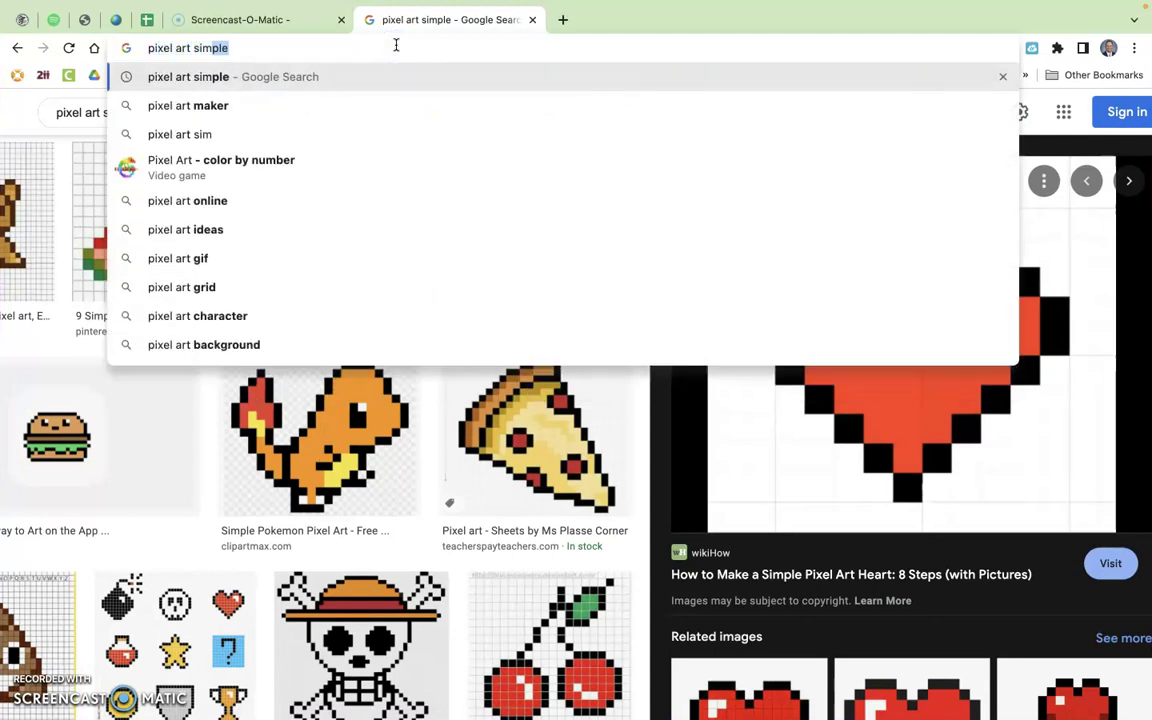
text(ple)
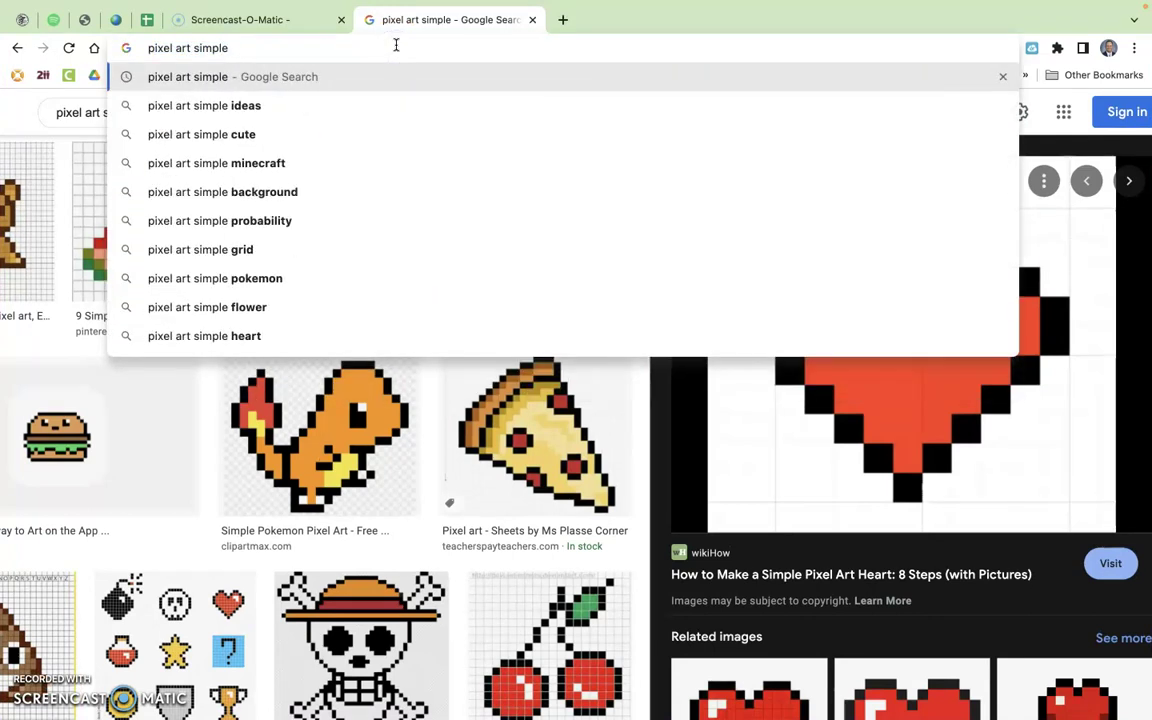
key(Return)
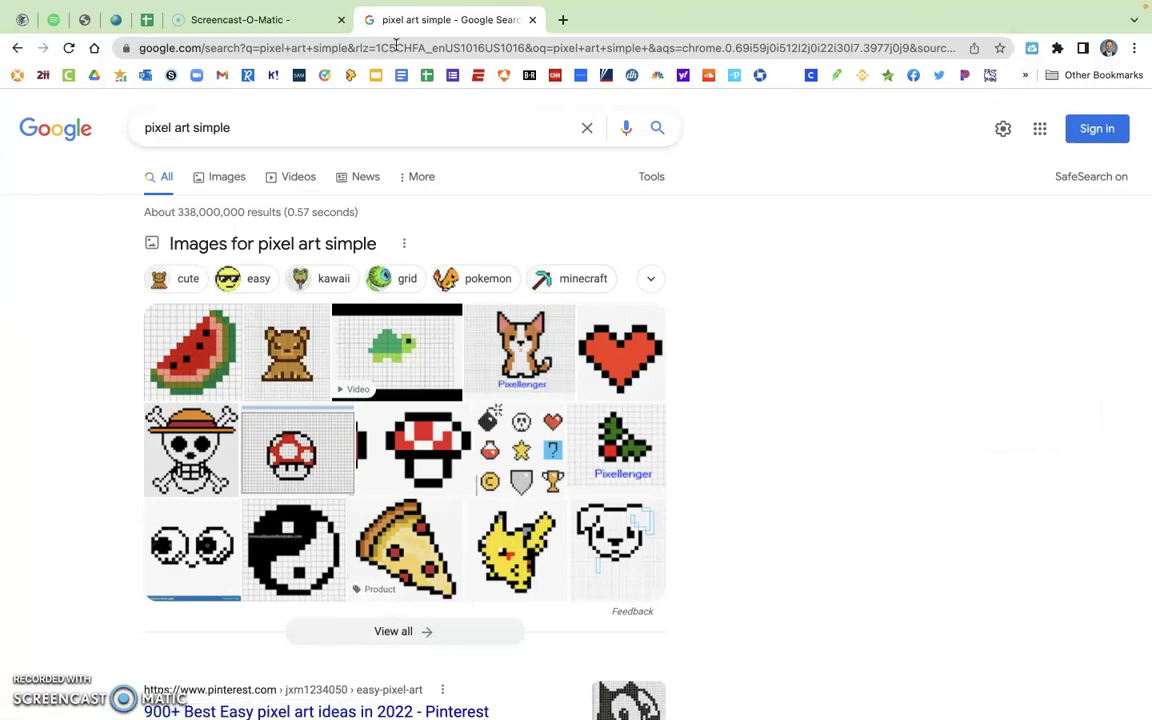
click(220, 176)
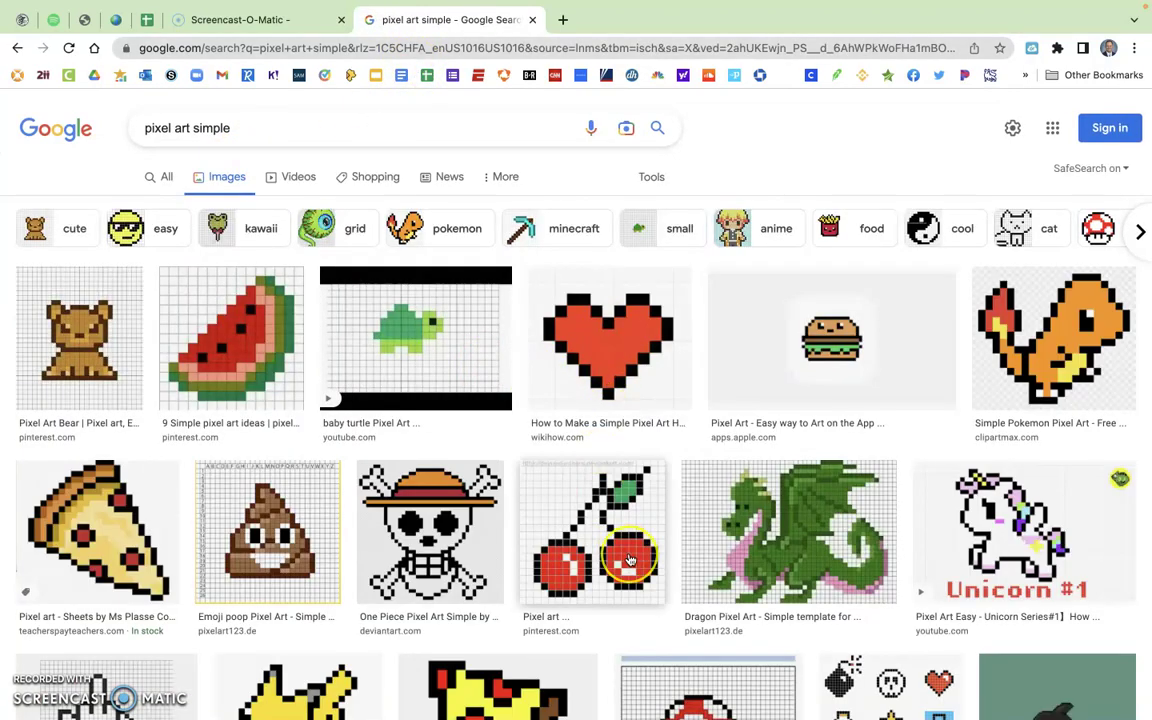
Step: Open the wikiHow red pixel heart from the image results and copy its enlarged image
scroll(607, 373, up, 5)
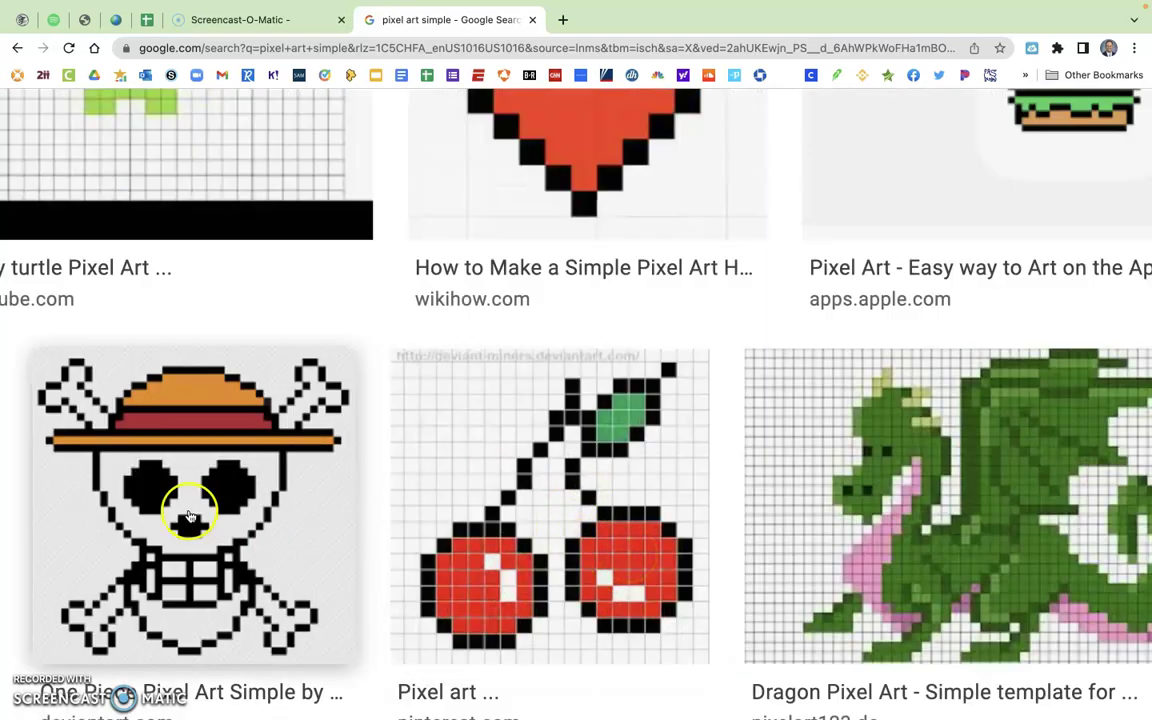
scroll(1012, 492, up, 3)
scroll(1012, 492, right, 3)
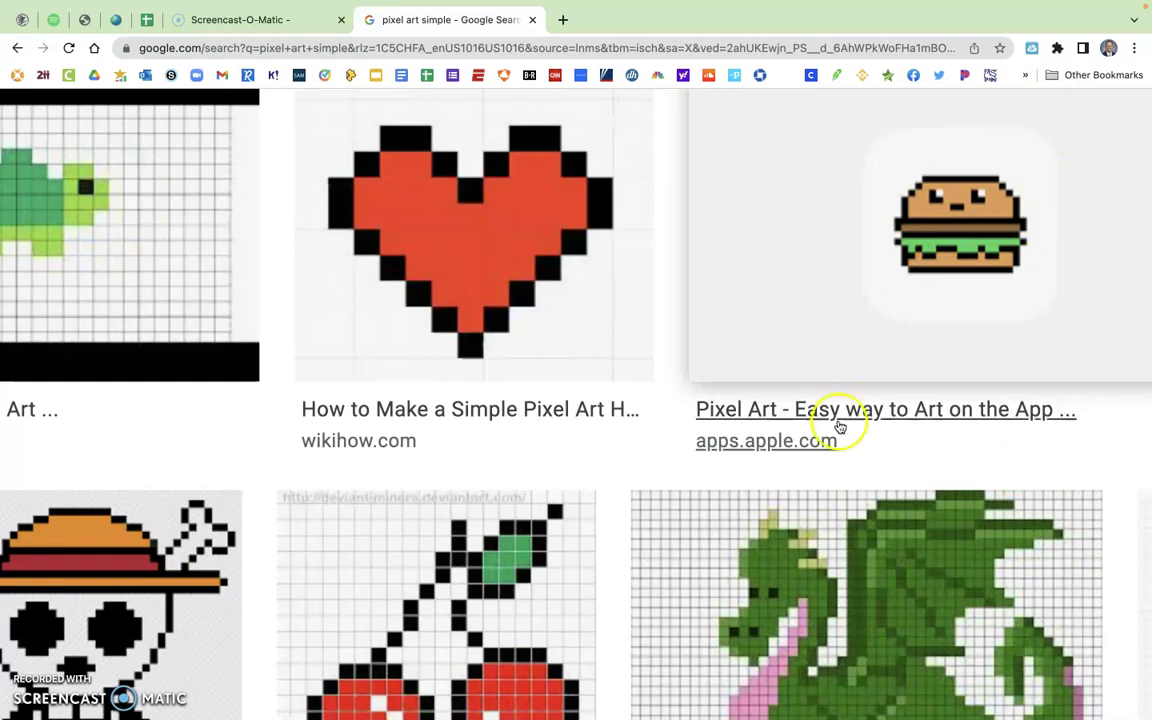
click(470, 275)
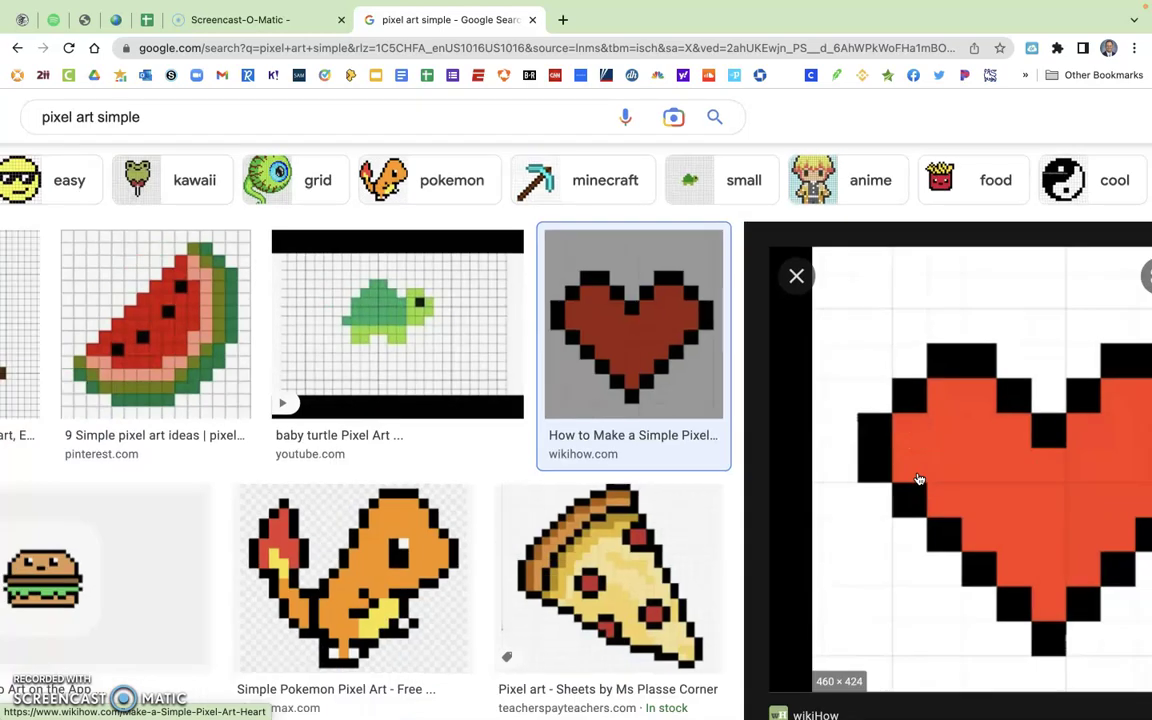
right_click(812, 462)
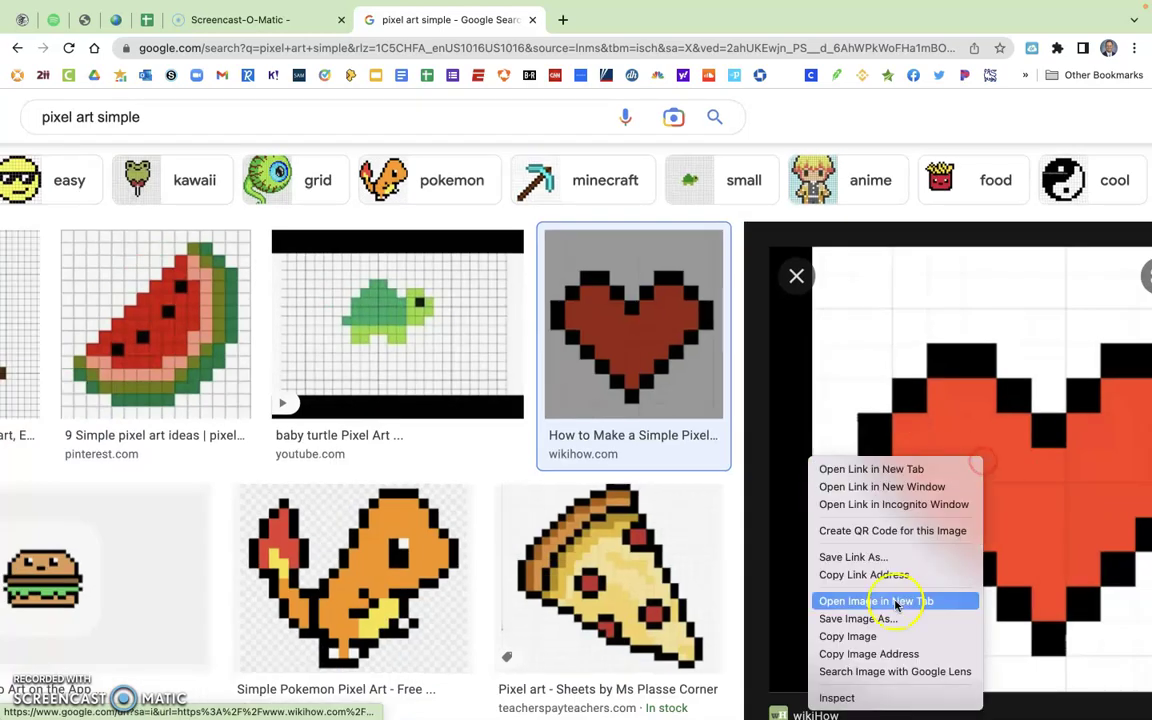
click(857, 636)
Step: Switch to Excel workbook Book2 and paste the copied heart picture onto the sheet around cell Z10
key(super+Tab)
click(392, 299)
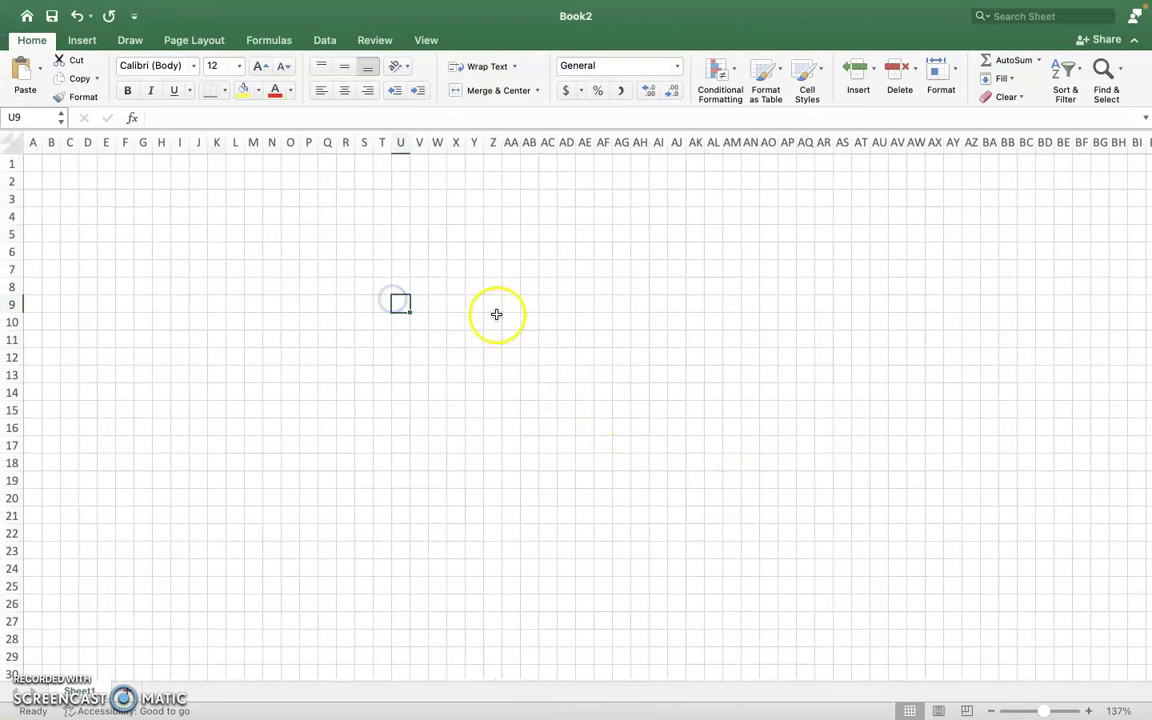
click(560, 386)
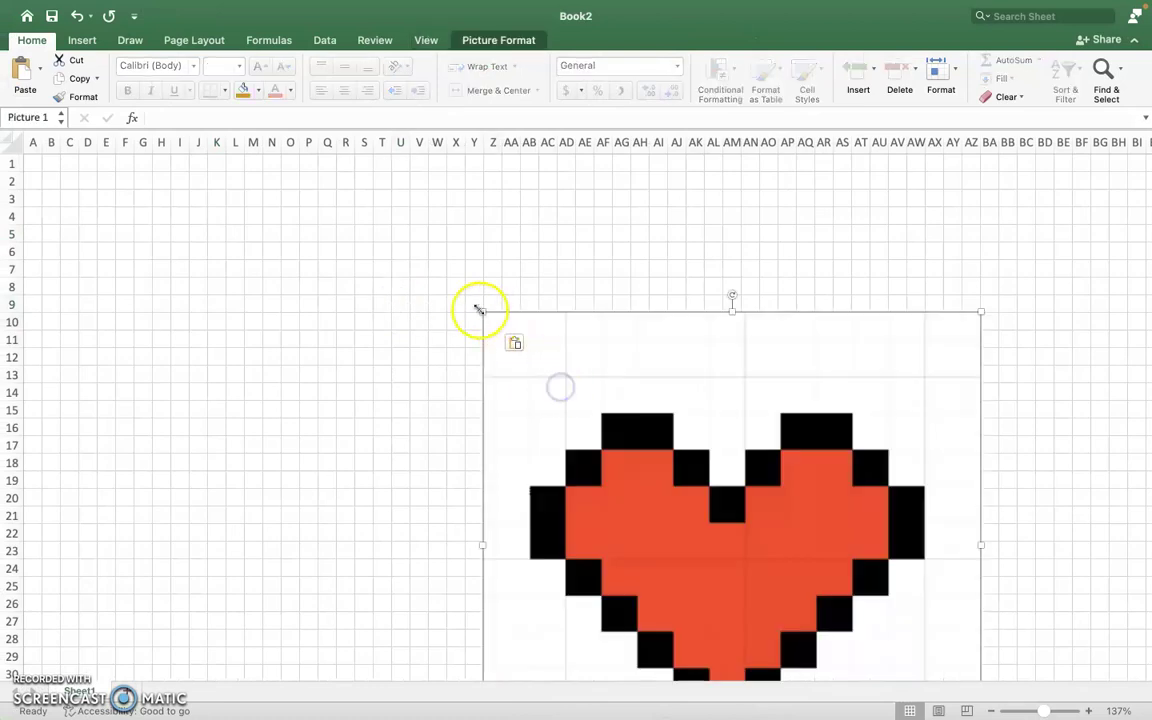
Step: Shrink the heart picture and place it over about AE5 to AW23 as a drawing reference
drag(481, 309, 609, 432)
drag(758, 519, 733, 296)
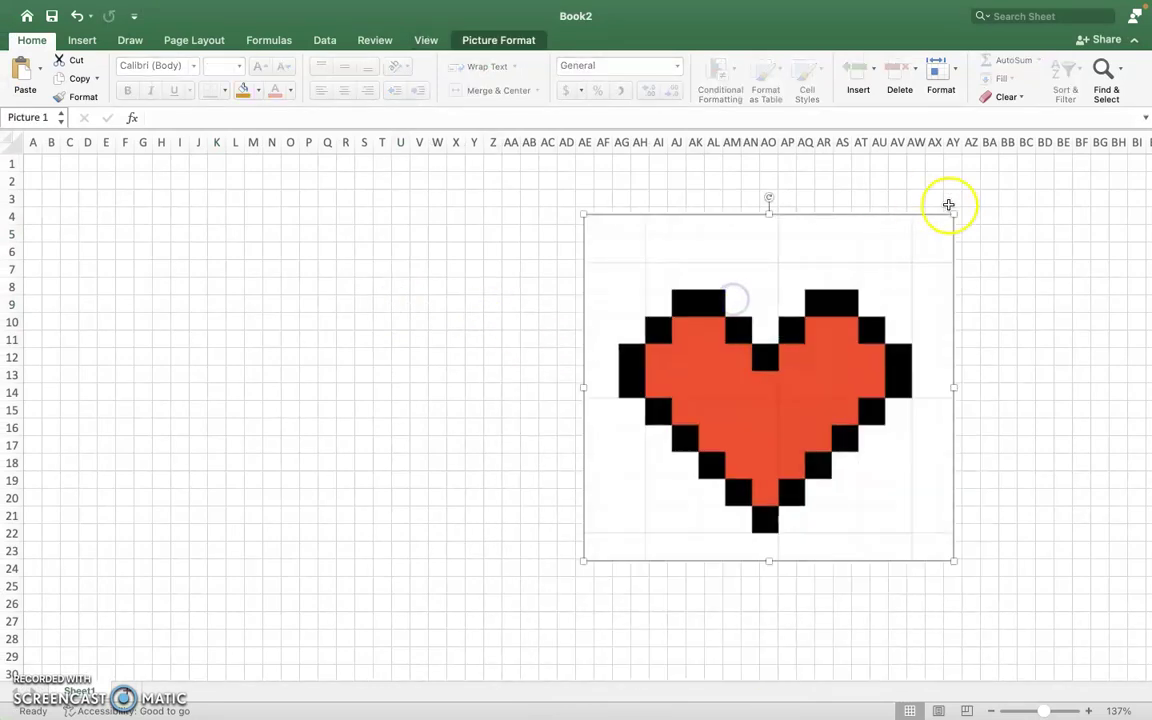
drag(952, 213, 928, 283)
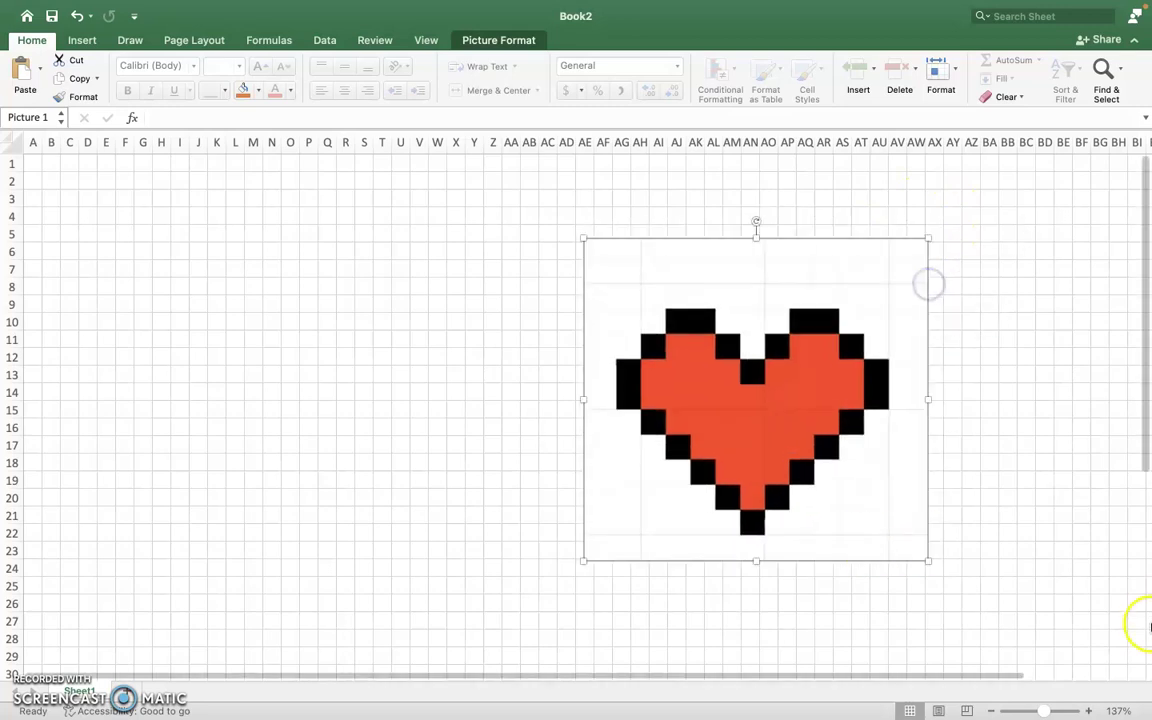
Step: Fill cell N9 with black as the first pixel of the heart outline
click(1090, 710)
click(1090, 710)
click(1090, 710)
click(1090, 710)
click(1090, 710)
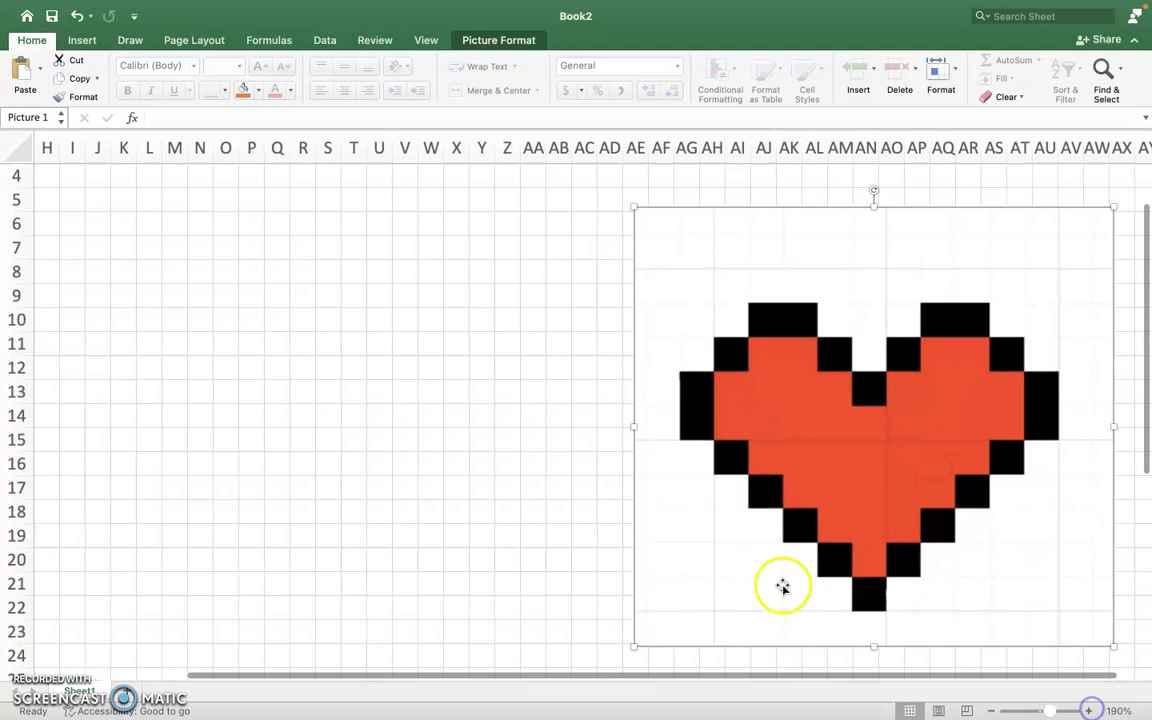
click(200, 293)
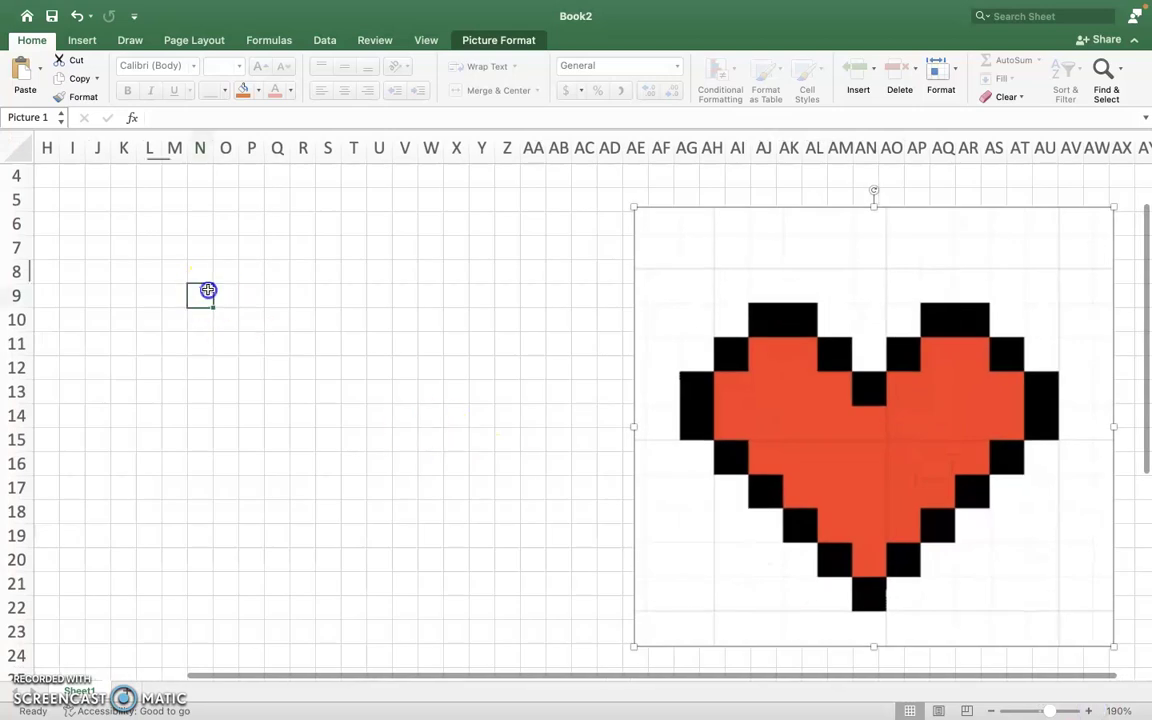
click(257, 92)
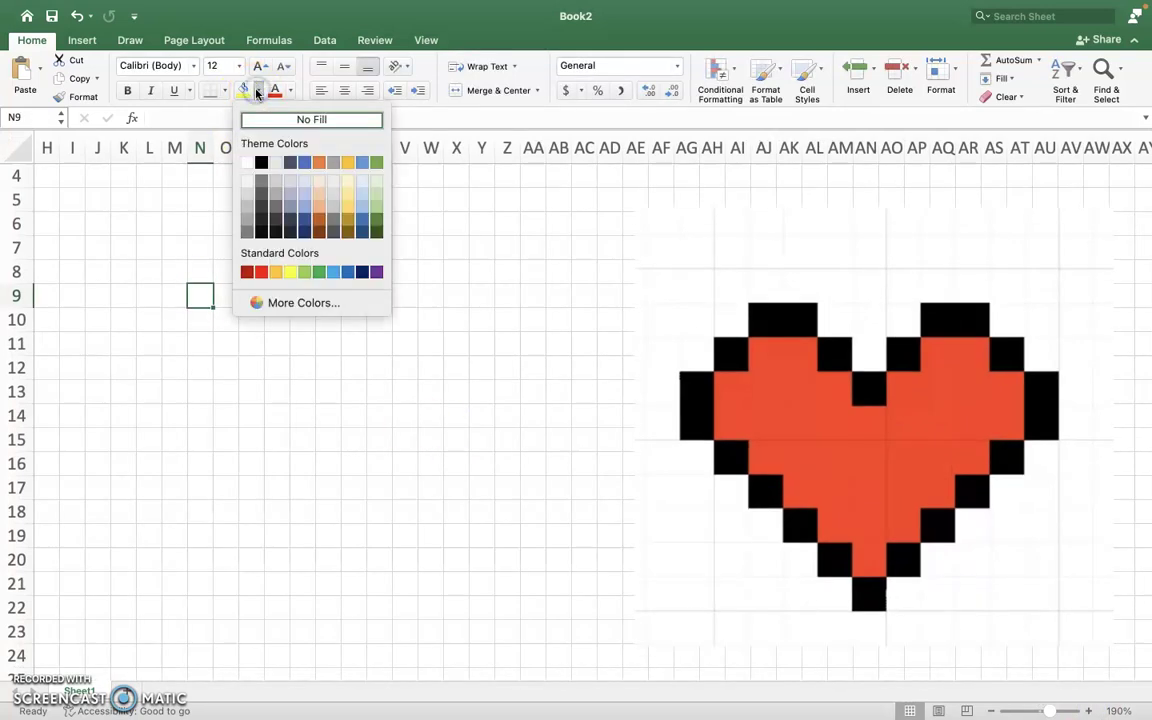
click(261, 164)
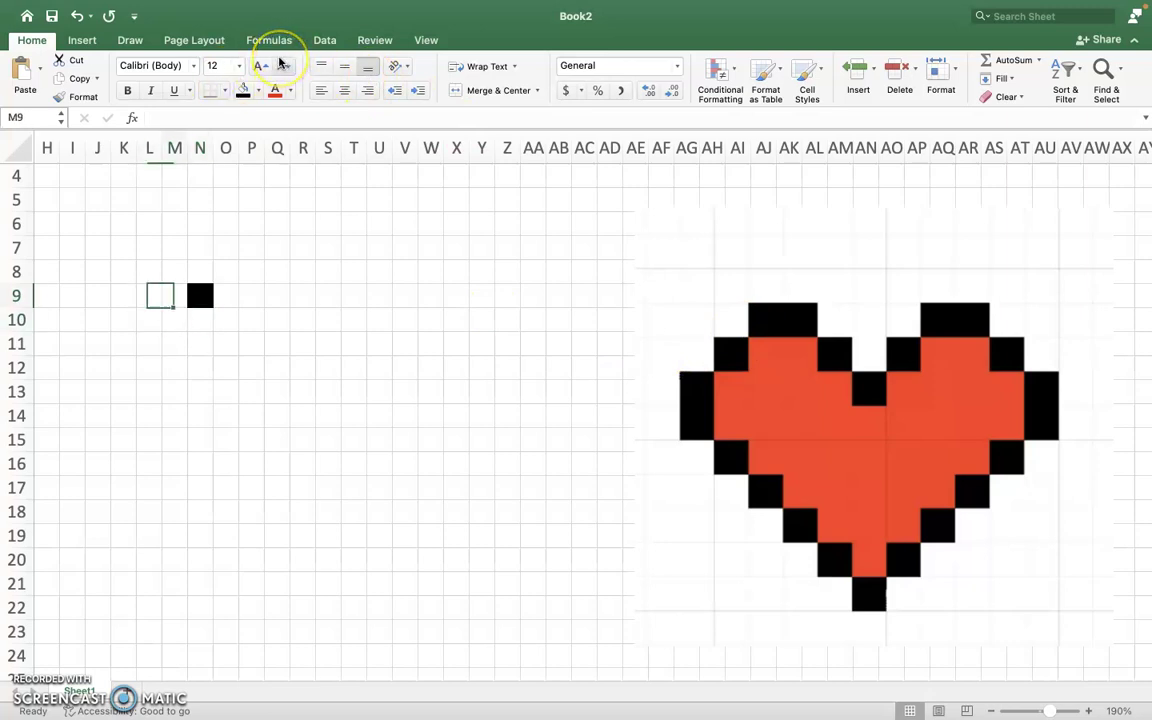
key(Up)
key(Up)
key(Right)
key(Down)
key(Down)
key(Right)
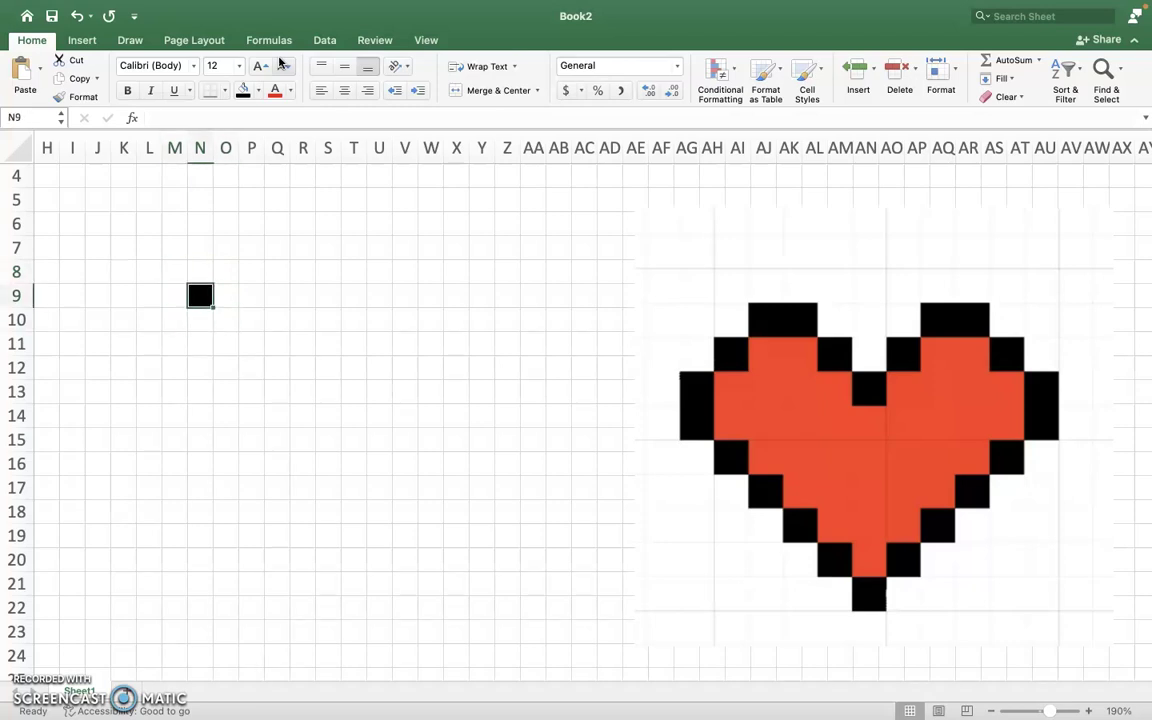
Step: Fill cells M10, M11 and N12 black to form the left edge of the heart outline
key(Left)
key(Down)
click(241, 93)
key(Down)
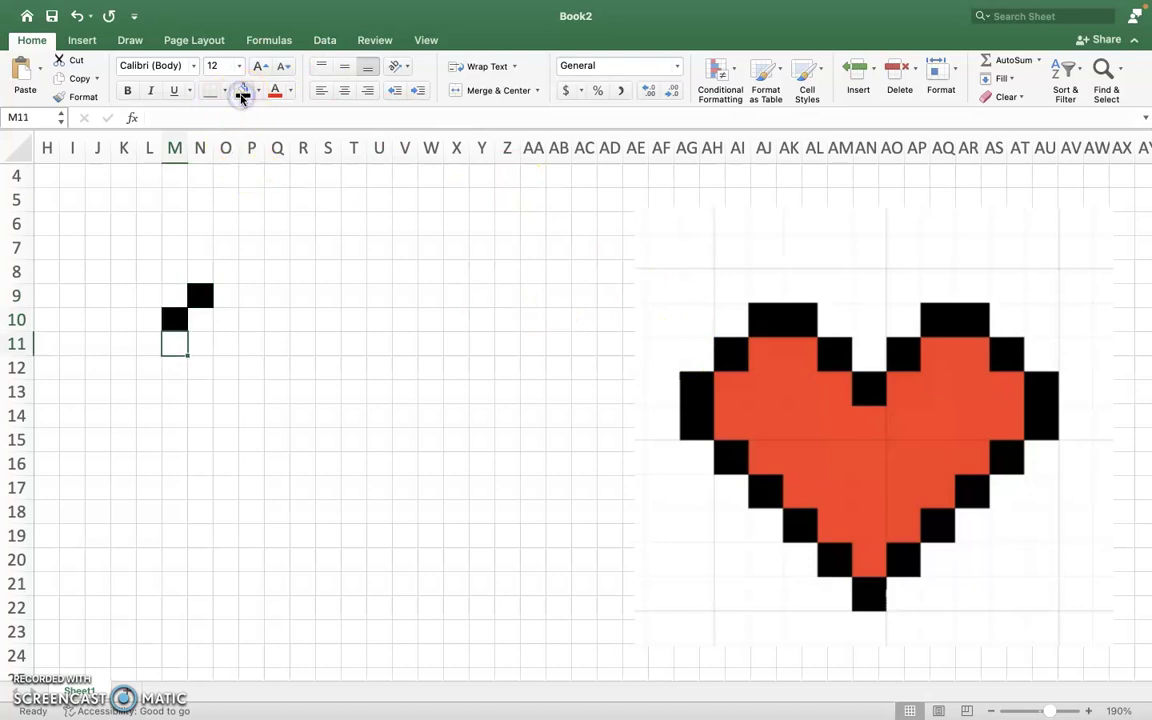
key(Down)
key(Right)
click(241, 93)
Step: Fill cells O13, P14, Q15 and R16 black, stepping diagonally down to the heart's tip
key(Down)
key(Right)
click(241, 93)
key(Down)
key(Right)
click(241, 93)
key(Down)
key(Right)
click(241, 93)
key(Down)
key(Right)
Step: Fill cells S15, T14, U13 and V12 black, stepping diagonally up the right side of the heart
key(Up)
key(Right)
key(Up)
key(Right)
click(241, 93)
key(Up)
key(Right)
click(241, 93)
key(Up)
key(Right)
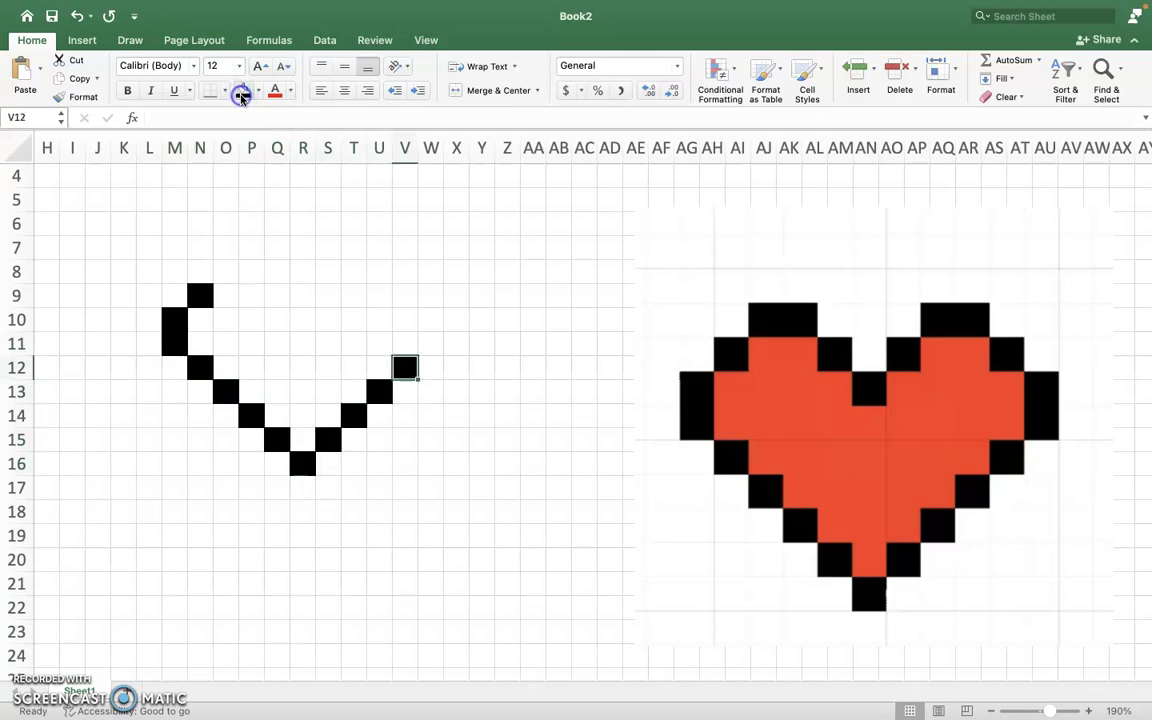
Step: Fill cells W11 and W10 black to form the right edge of the heart outline
key(Up)
key(Right)
click(241, 93)
key(Up)
click(241, 93)
Step: Fill cells V9, U8, T8 and T9 black along the top of the heart's right lobe
key(Up)
key(Up)
key(Left)
click(241, 93)
key(Left)
key(Down)
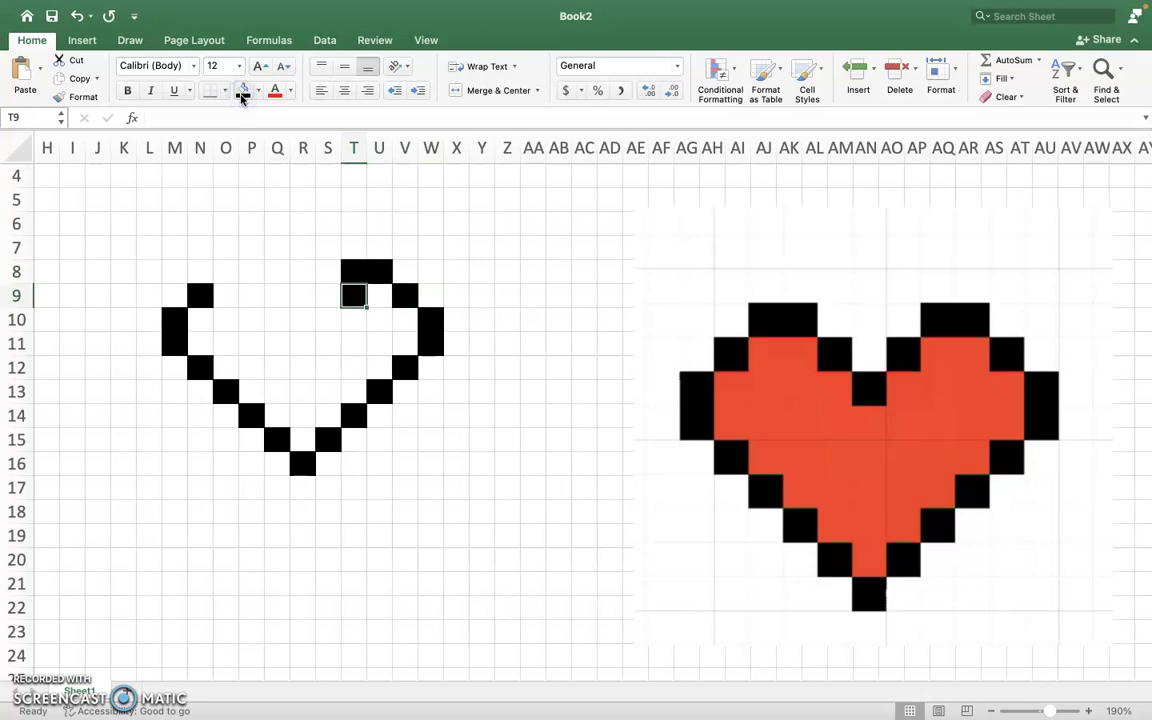
Step: Undo the black fills in T9 and T8, and clear the formats of cell U8
click(77, 17)
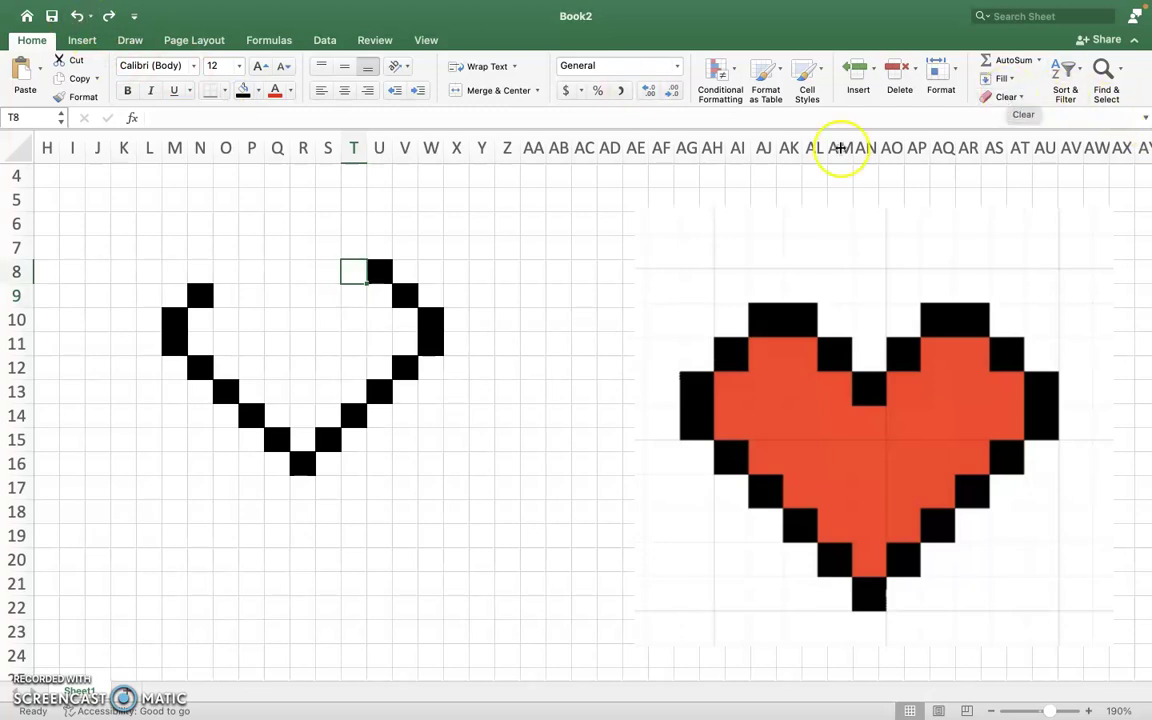
click(380, 272)
click(1028, 100)
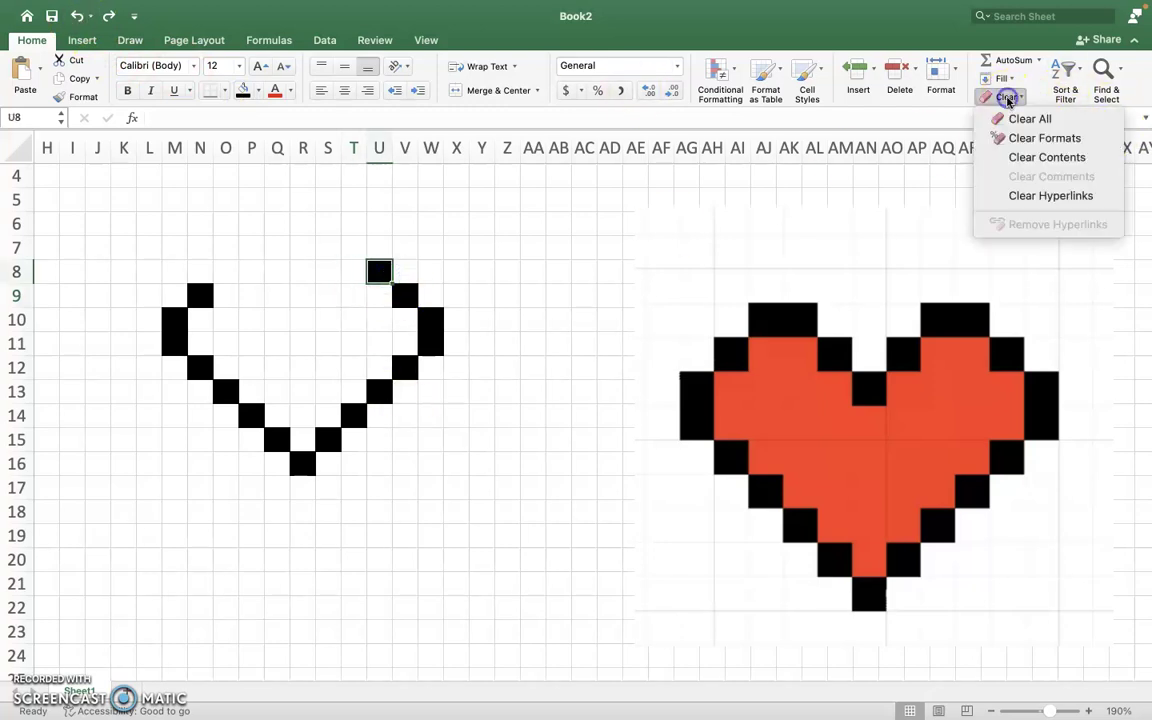
click(1040, 136)
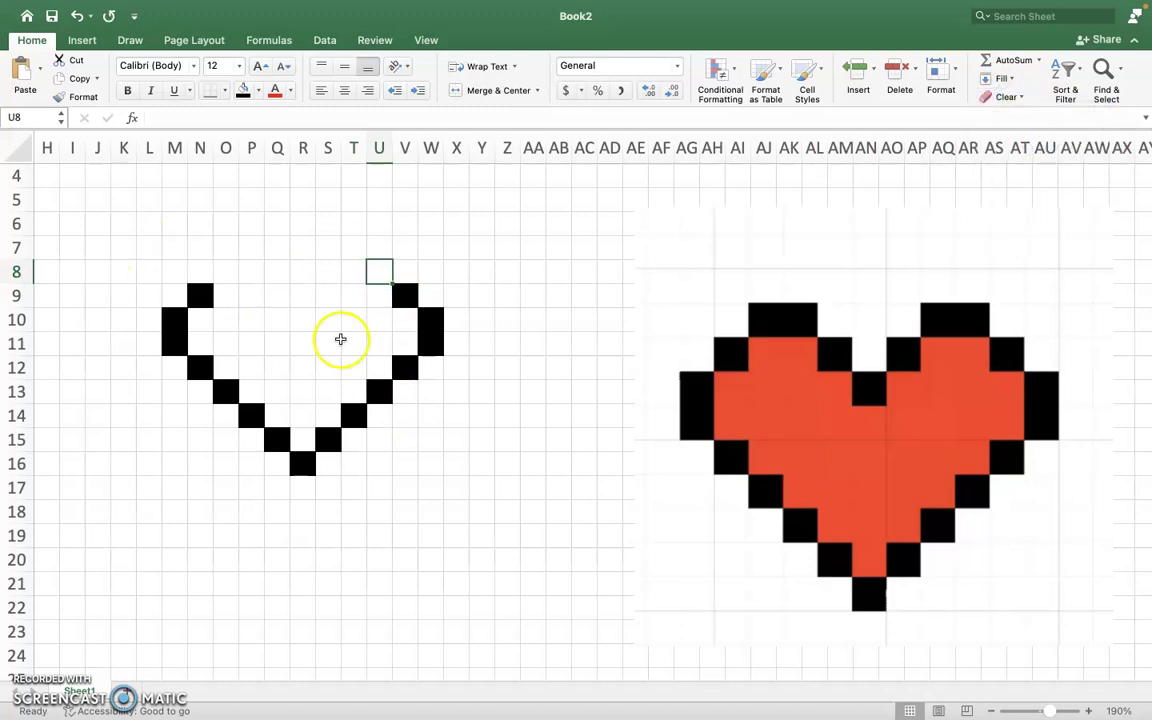
Step: Fill cells U8, T8, S9 and R10 black, from the right lobe's top down to the centre notch
click(243, 91)
key(Left)
click(243, 91)
key(Down)
key(Left)
key(Left)
key(Down)
click(243, 91)
Step: Fill cells Q9, P8 and O8 black to close the heart outline over the left lobe
key(Up)
key(Left)
click(243, 91)
key(Up)
key(Left)
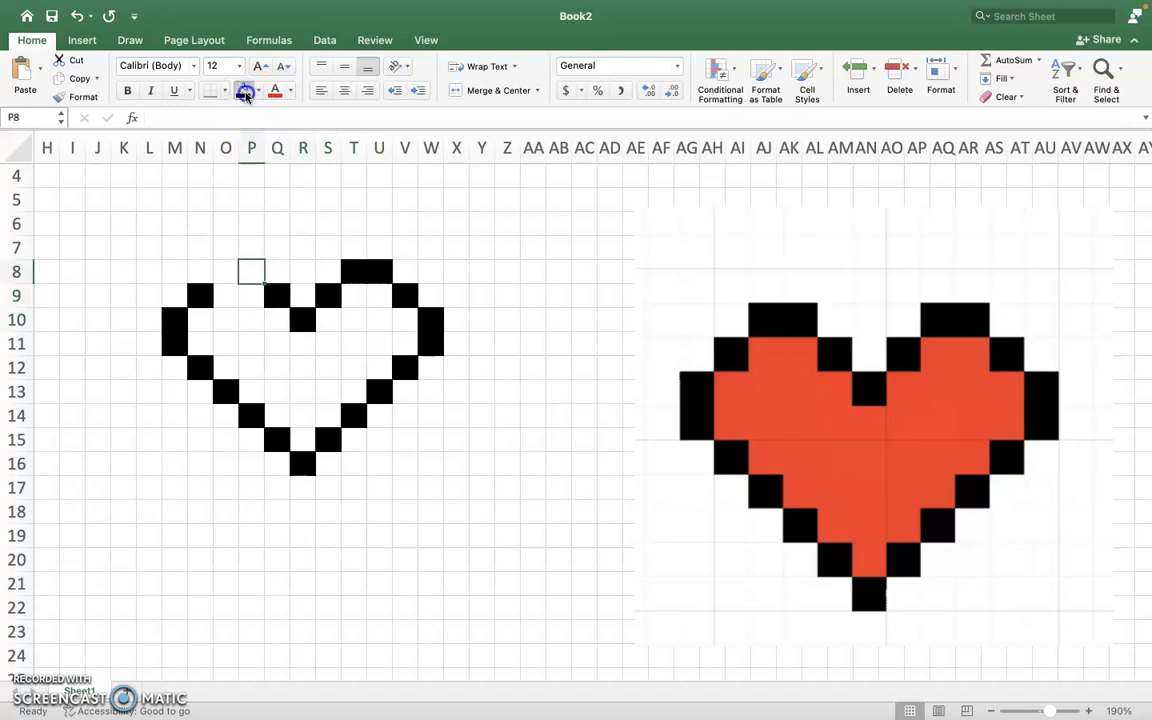
click(243, 91)
key(Left)
click(243, 91)
key(Down)
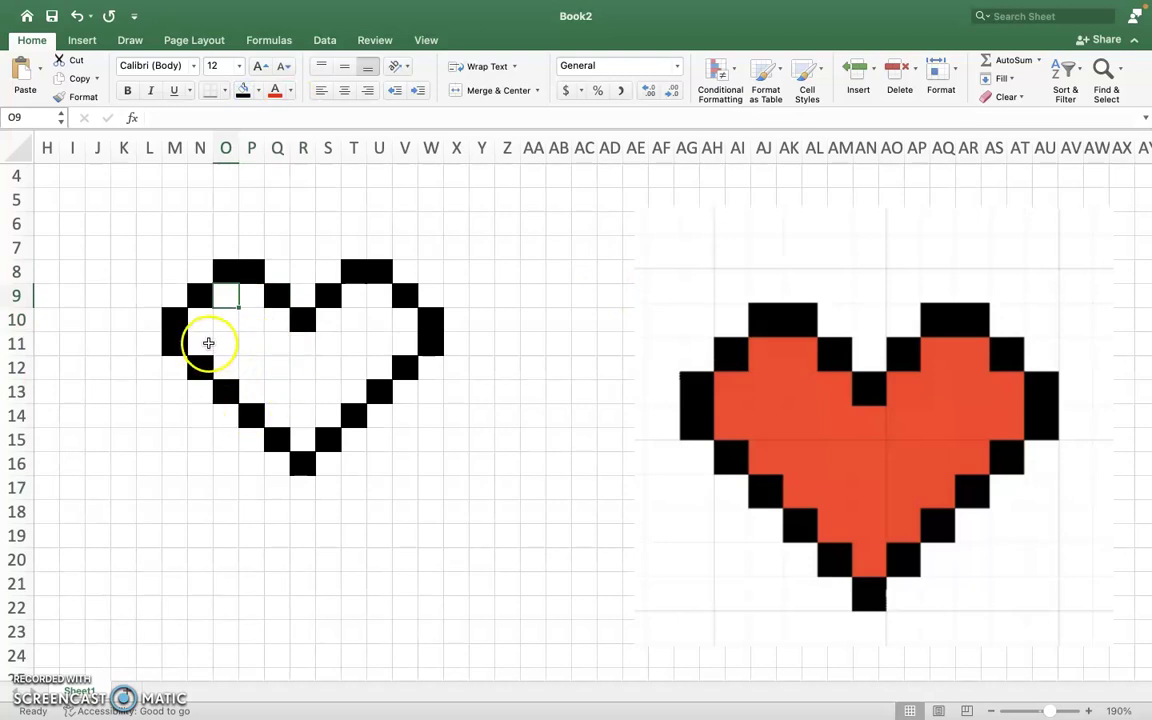
Step: Fill cells N11 to V11 inside the heart with standard red
mouse_move(199, 336)
mouse_down()
mouse_move(224, 337)
mouse_move(199, 337)
mouse_up()
click(257, 92)
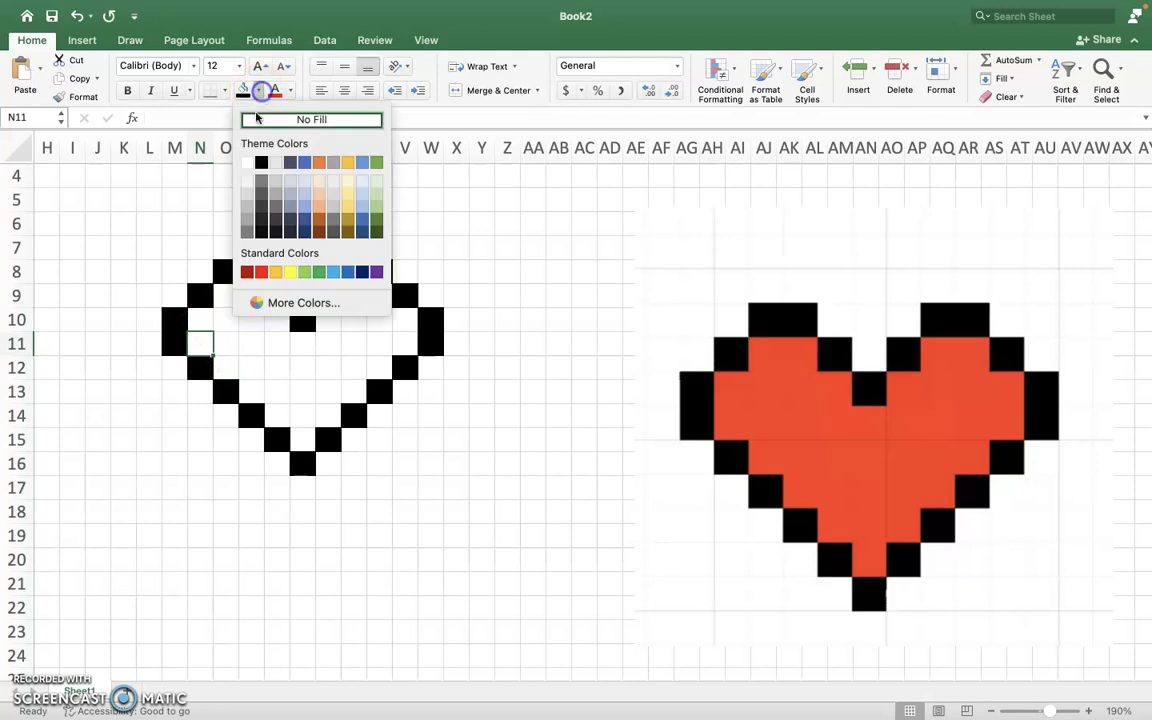
click(258, 268)
key(Right)
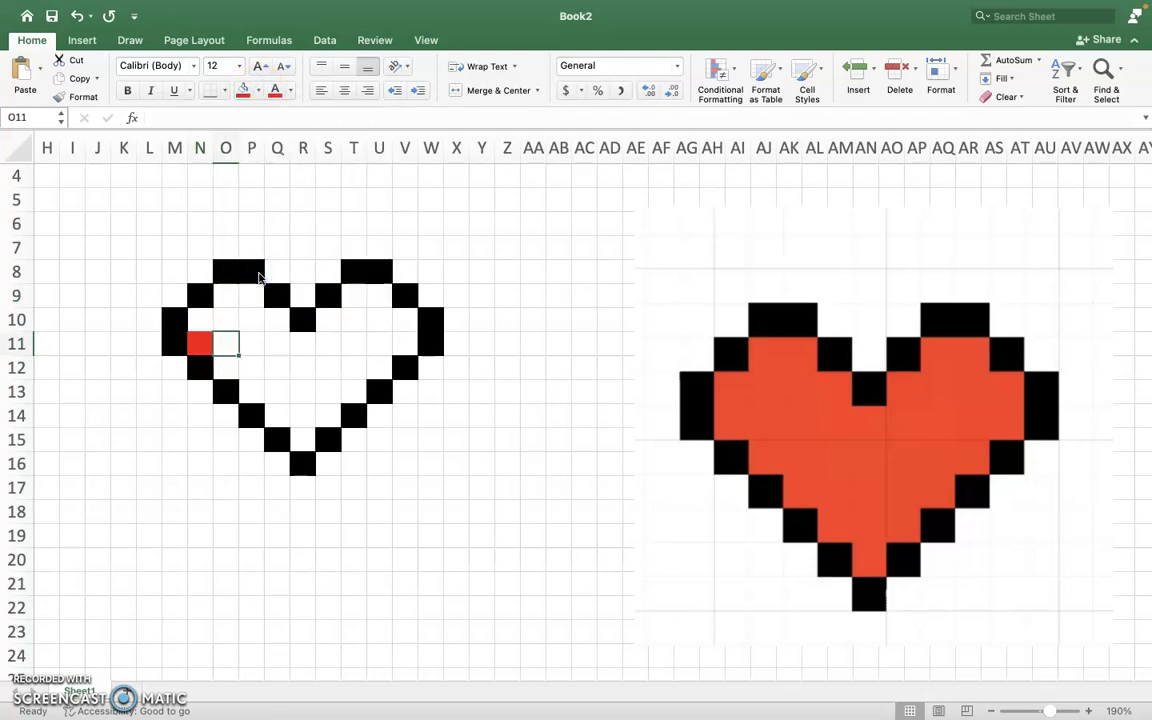
click(201, 343)
drag(203, 343, 403, 343)
click(244, 92)
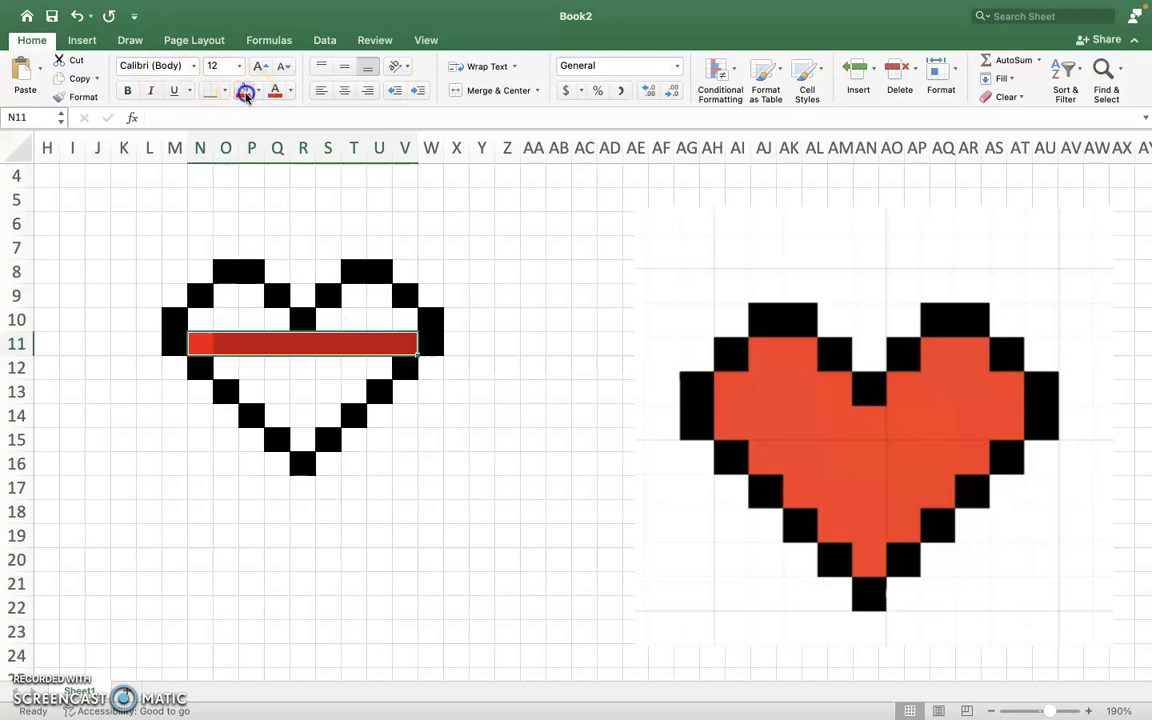
Step: Select O12:U12, P13:T13, Q14:S14, R15, S10:V10 and T9:U9 together and fill them red
drag(224, 368, 380, 372)
drag(248, 383, 345, 383)
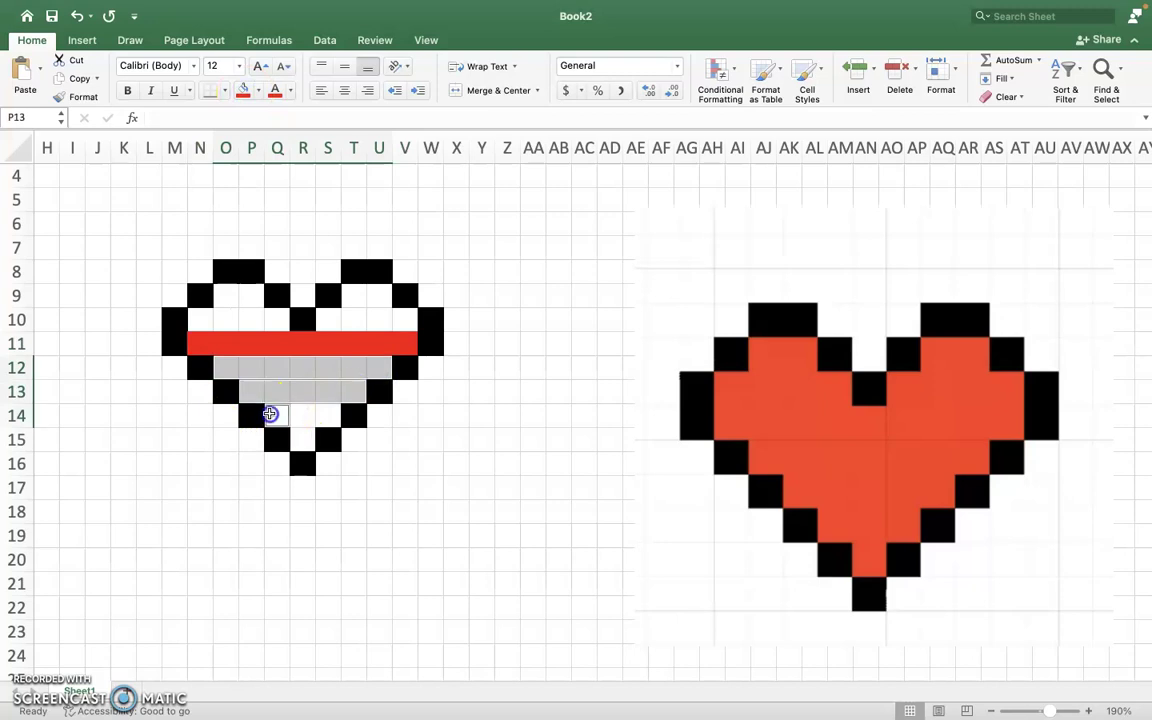
drag(272, 414, 339, 414)
super+click(303, 439)
drag(329, 320, 402, 320)
super+click(365, 299)
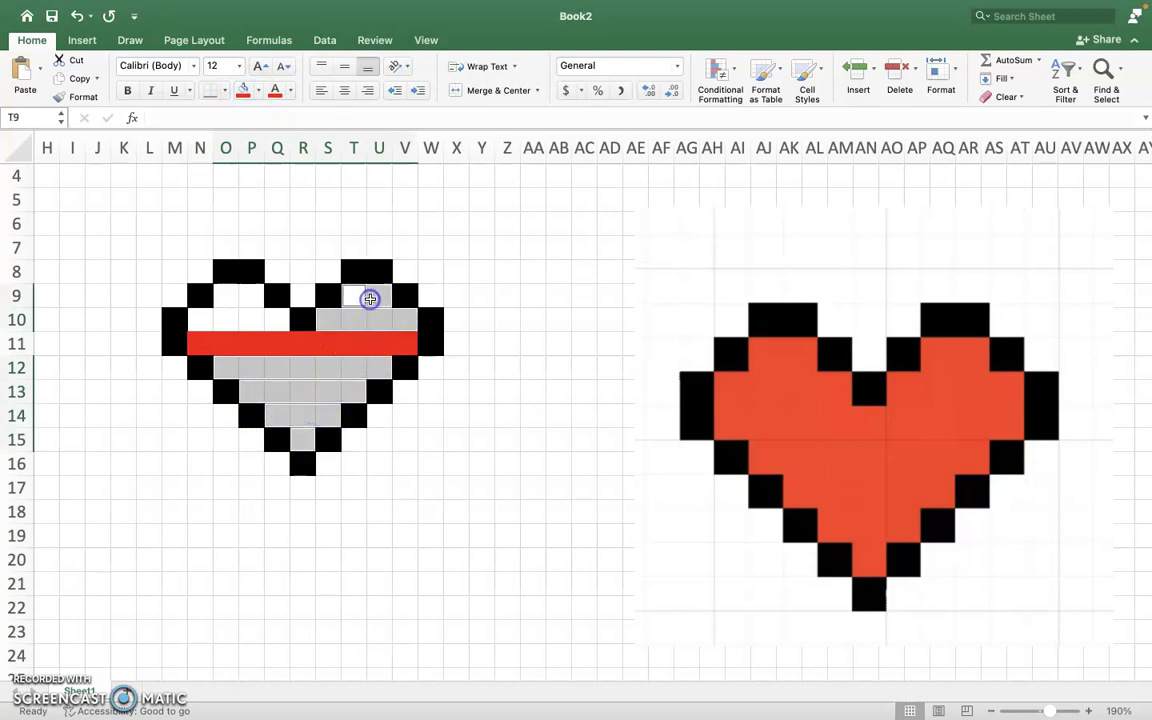
click(243, 90)
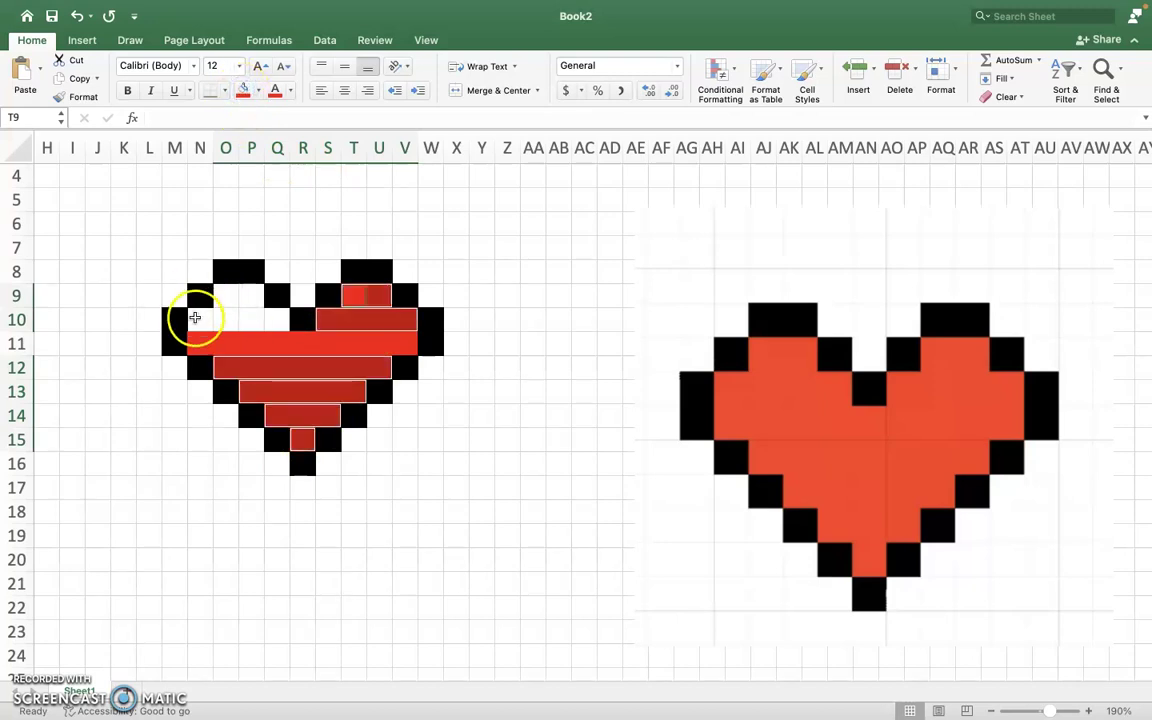
Step: Fill cells N10:Q10 and O9:P9 red to complete the inside of the heart's left lobe
drag(195, 317, 285, 318)
click(241, 90)
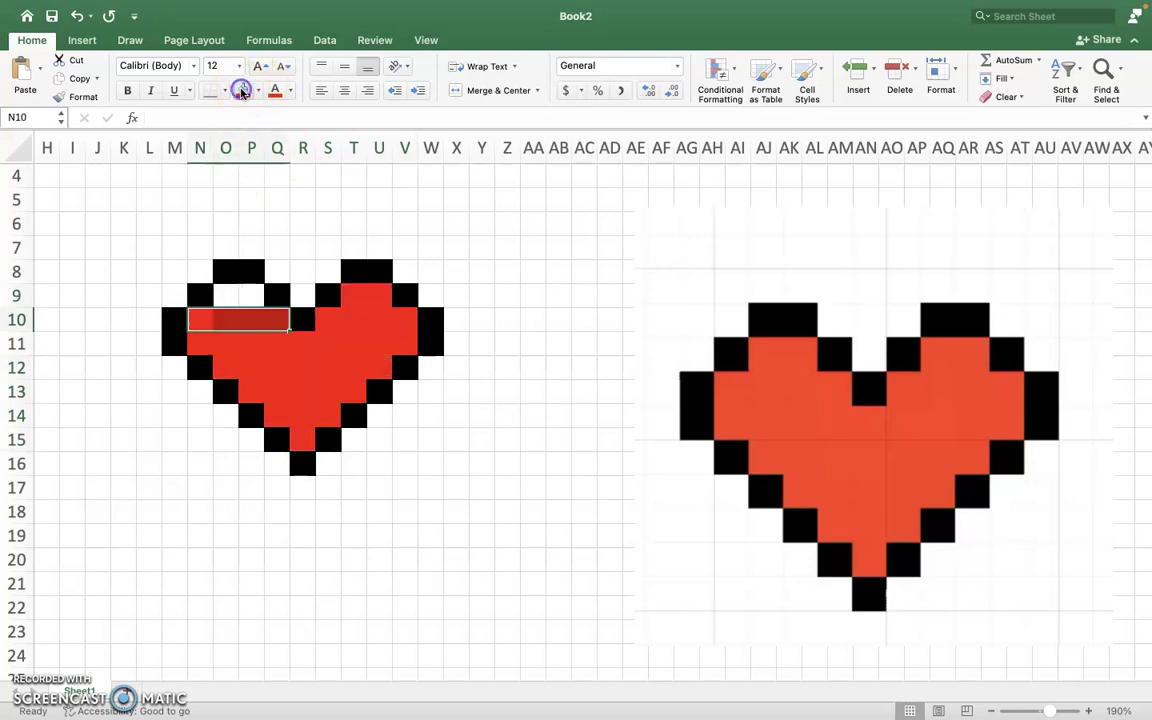
drag(225, 296, 249, 298)
click(243, 90)
Step: Fill cells P10, O10 and O11 white as a highlight in the heart's left lobe
click(251, 318)
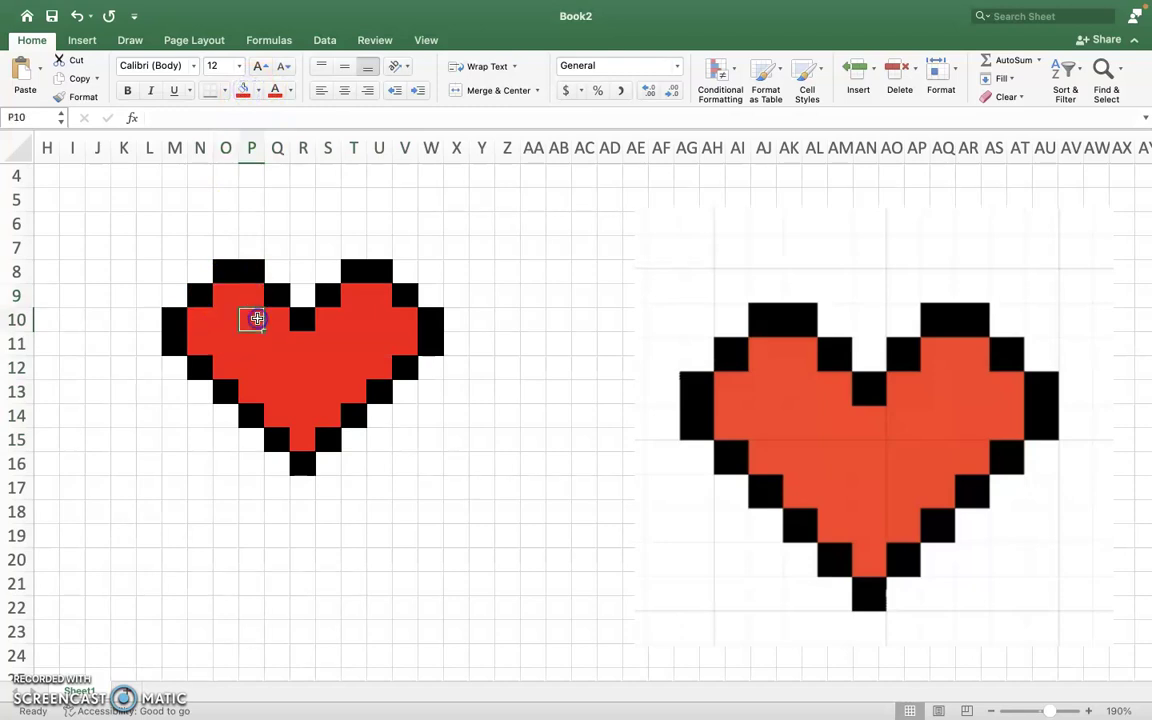
click(259, 91)
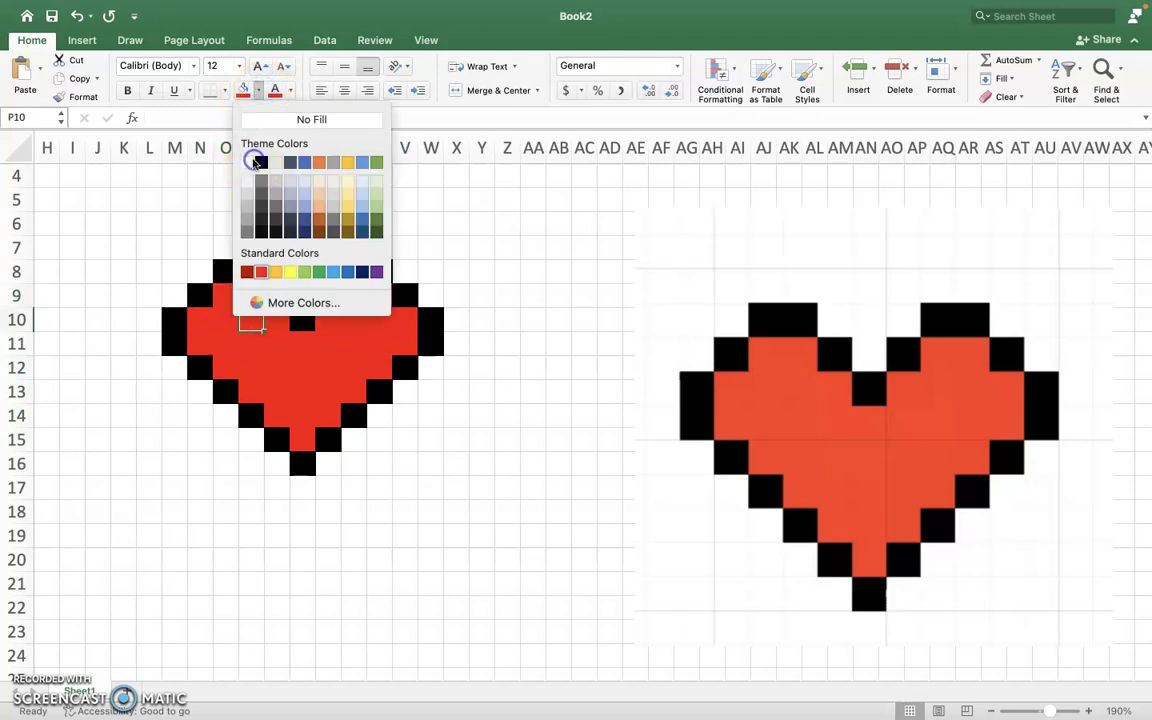
click(253, 162)
key(Left)
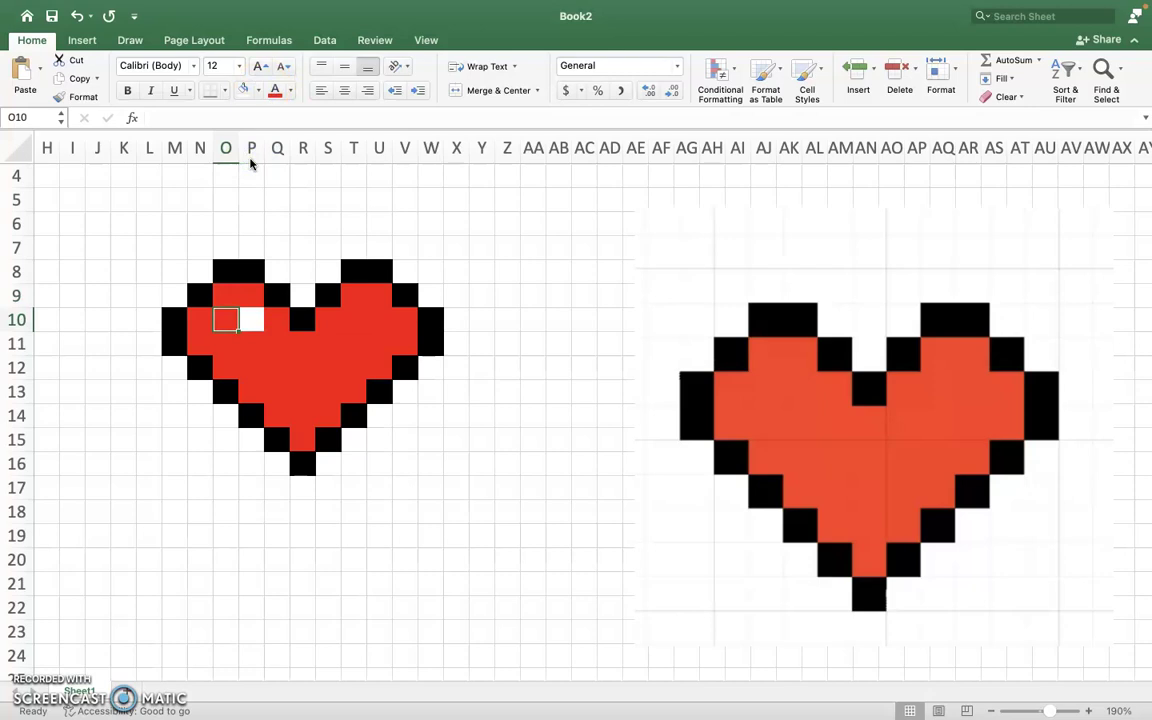
click(246, 91)
key(Down)
click(246, 91)
Step: Delete the reference heart picture from the sheet and select cells K7:AE19 around the drawn heart
click(329, 391)
click(870, 391)
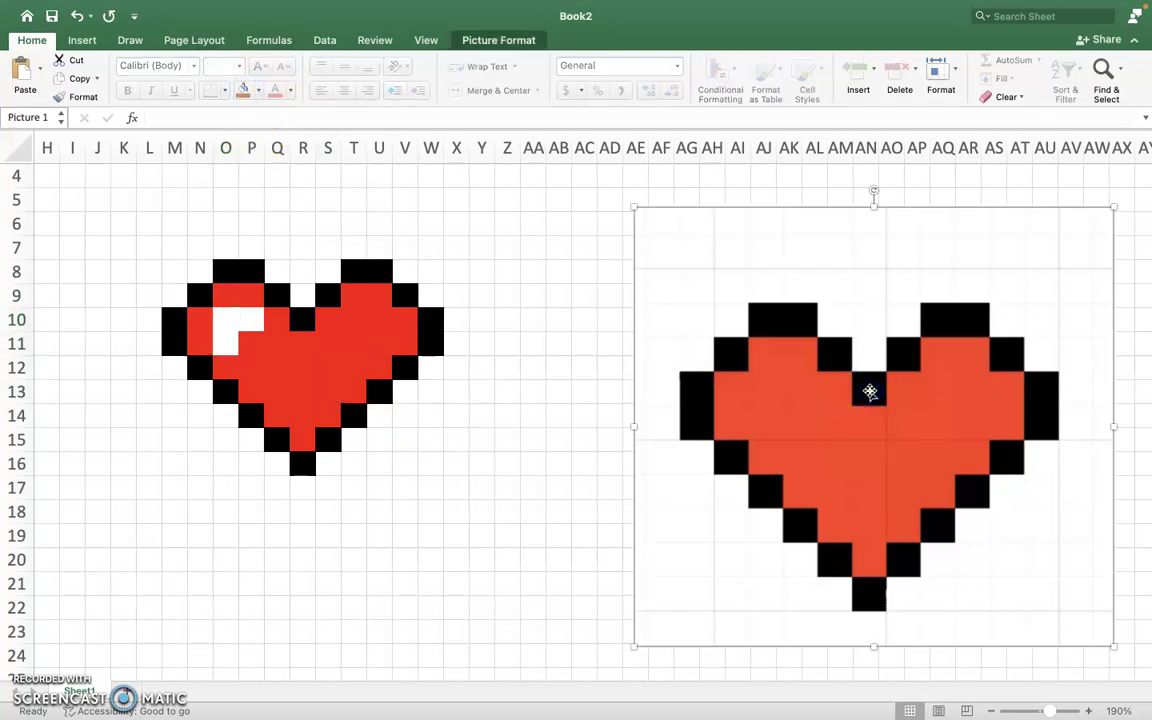
key(Delete)
scroll(319, 401, down, 3)
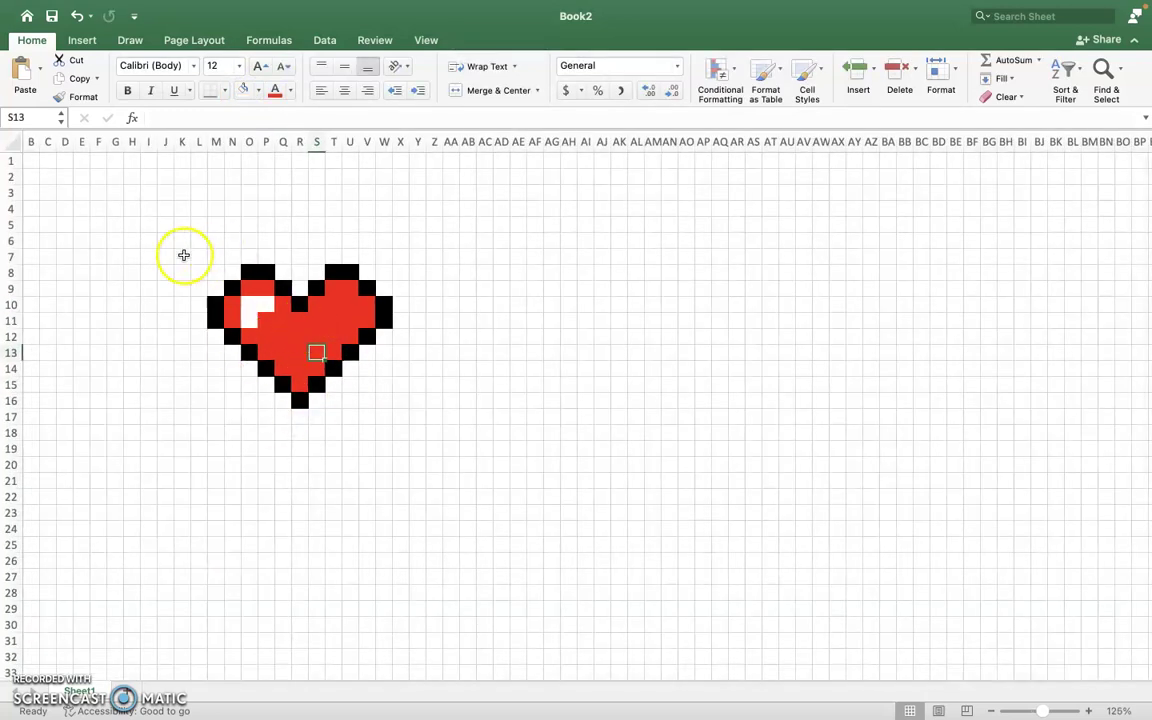
drag(185, 255, 518, 451)
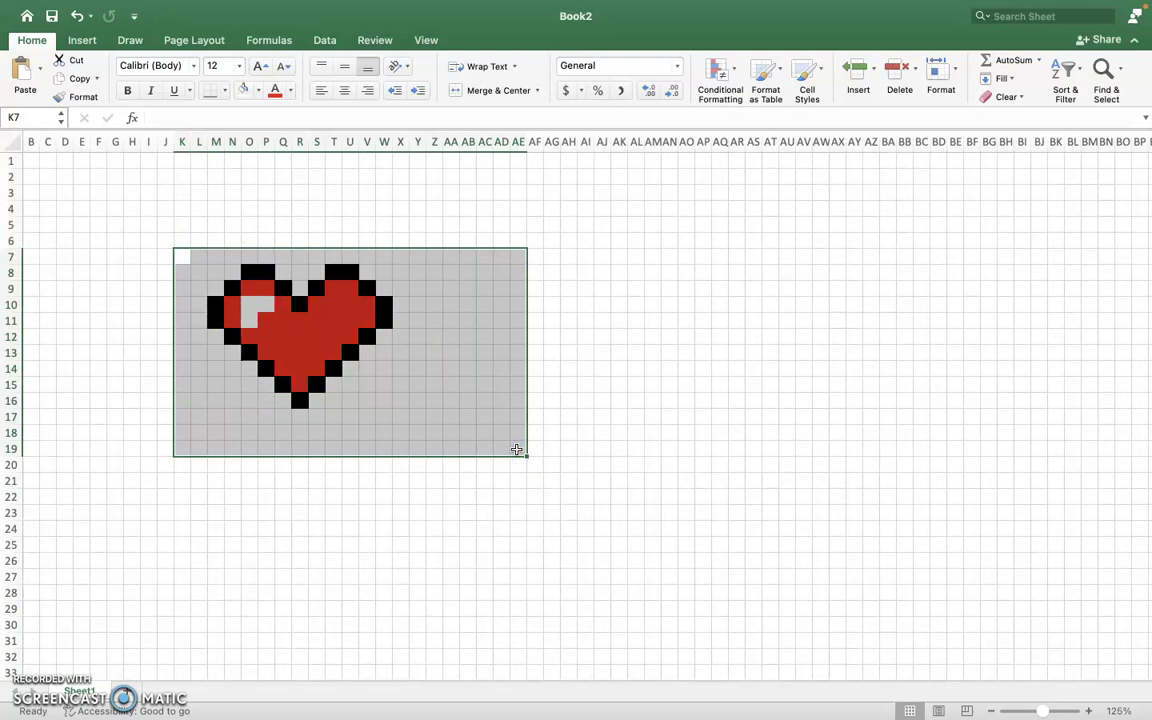
Step: Switch to the Pixel Art workbook and look over its finished pixel art characters and logos on Sheet1
key(ctrl+Right)
key(ctrl+Up)
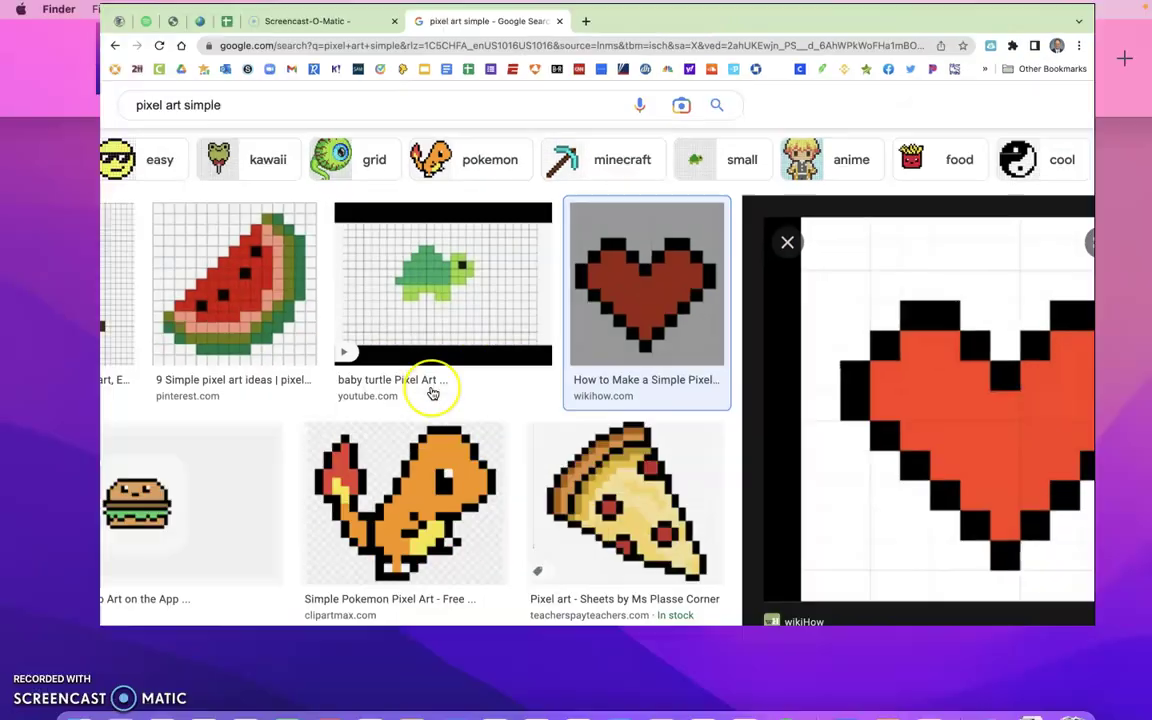
key(ctrl+Left)
key(ctrl+Left)
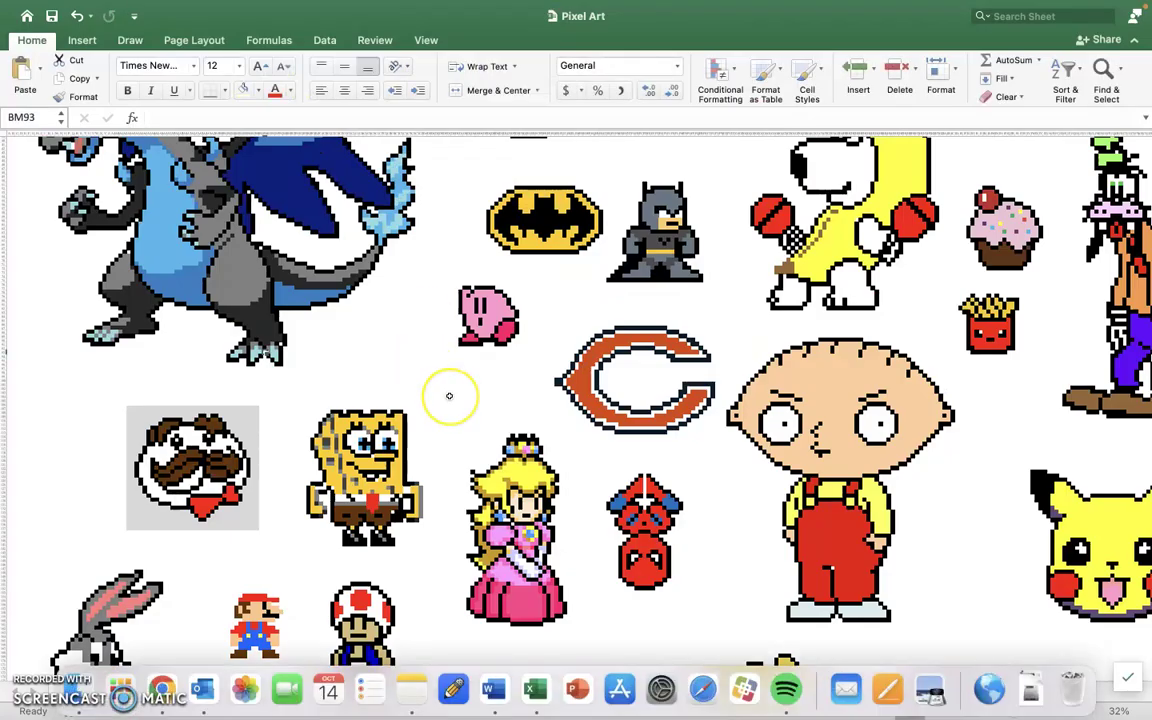
click(496, 403)
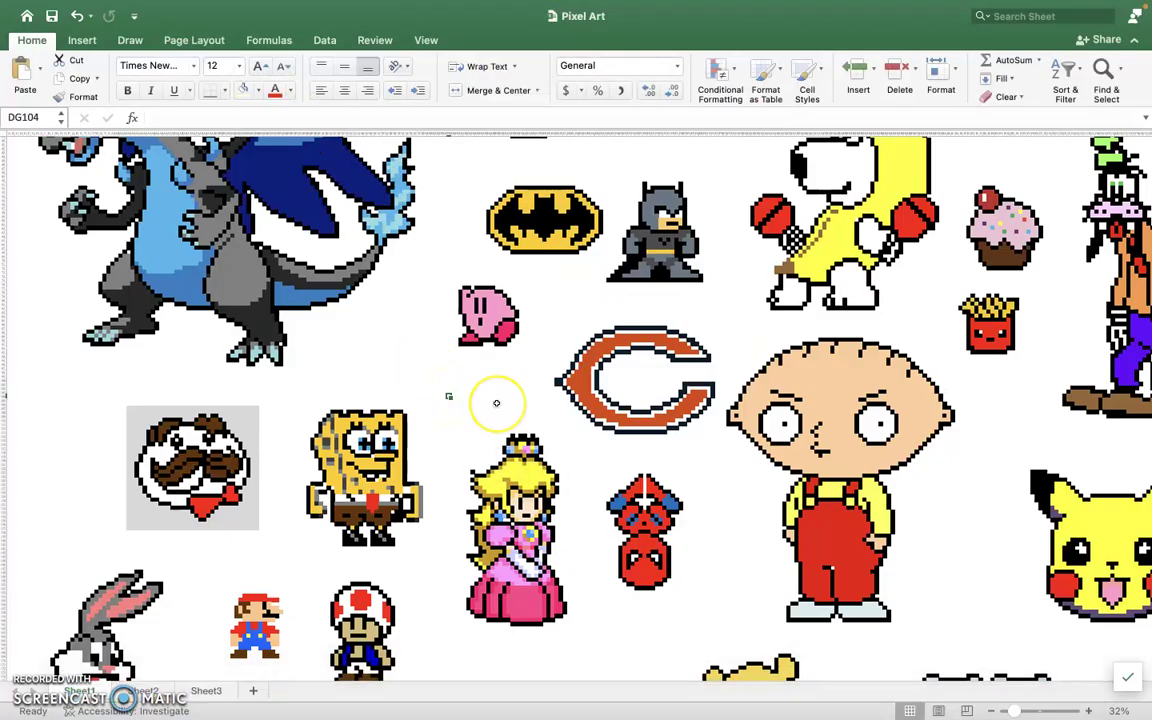
scroll(496, 403, down, 3)
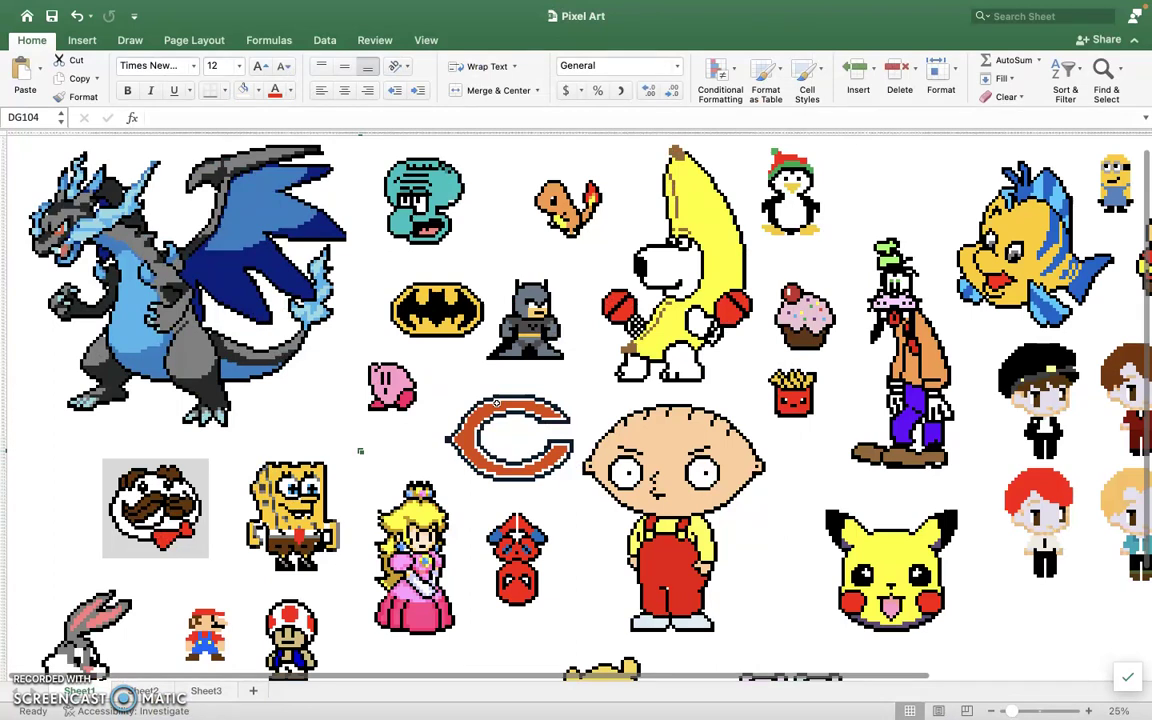